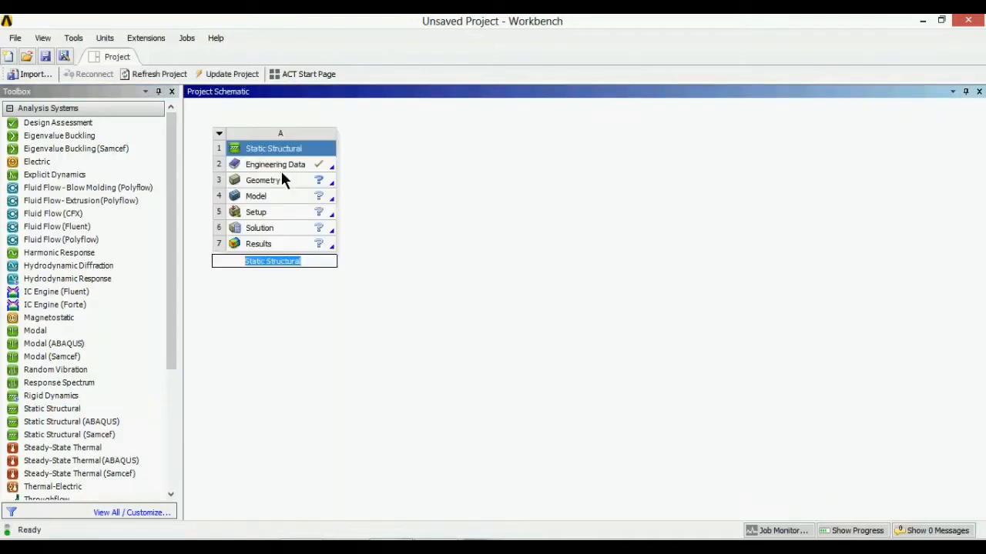
Rename the Static Structural system as Knuckle_joint
left_click(272, 262)
double_click(273, 262)
key("ctrl+a")
type("Knuckle_")
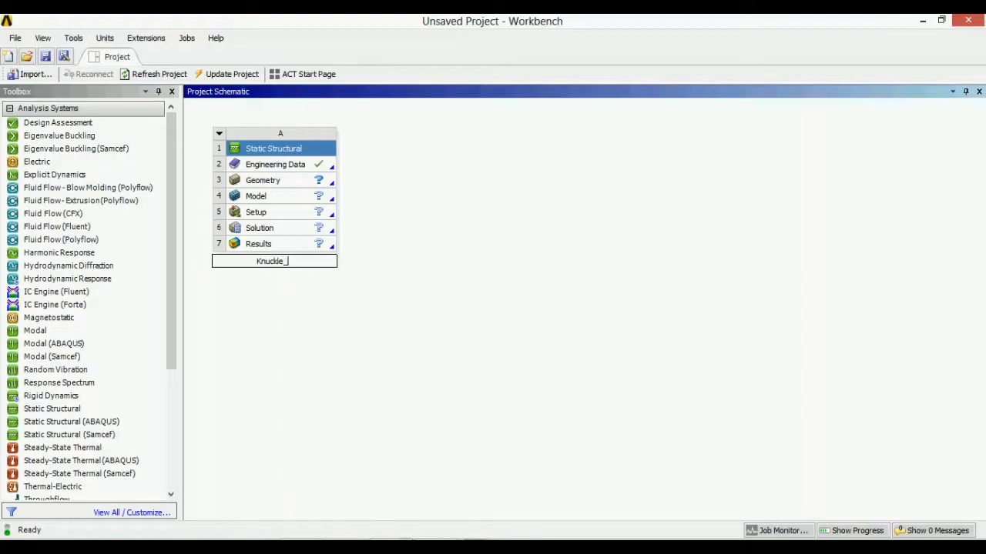
type("joint")
left_click(293, 181)
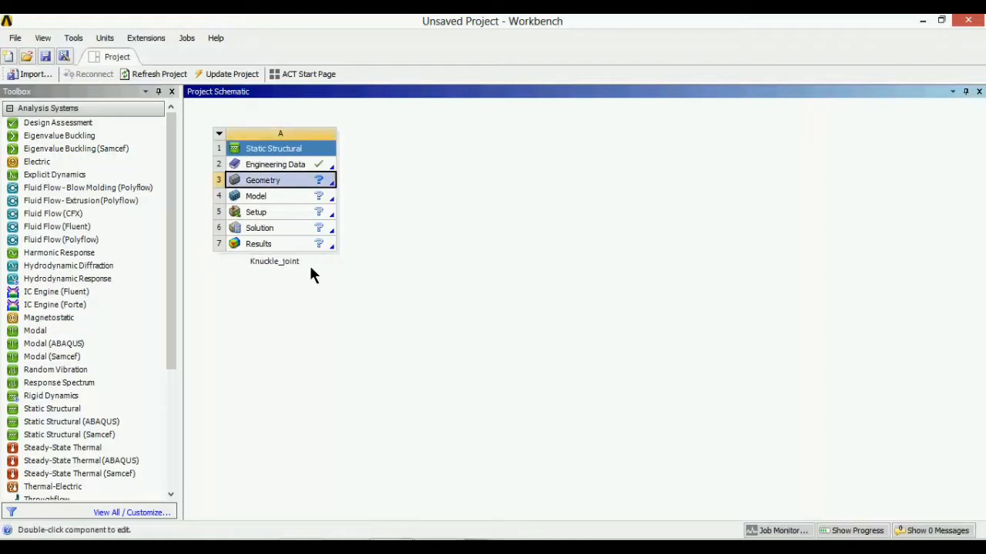
Save the project as a Workbench project file named 123
left_click(14, 37)
left_click(37, 85)
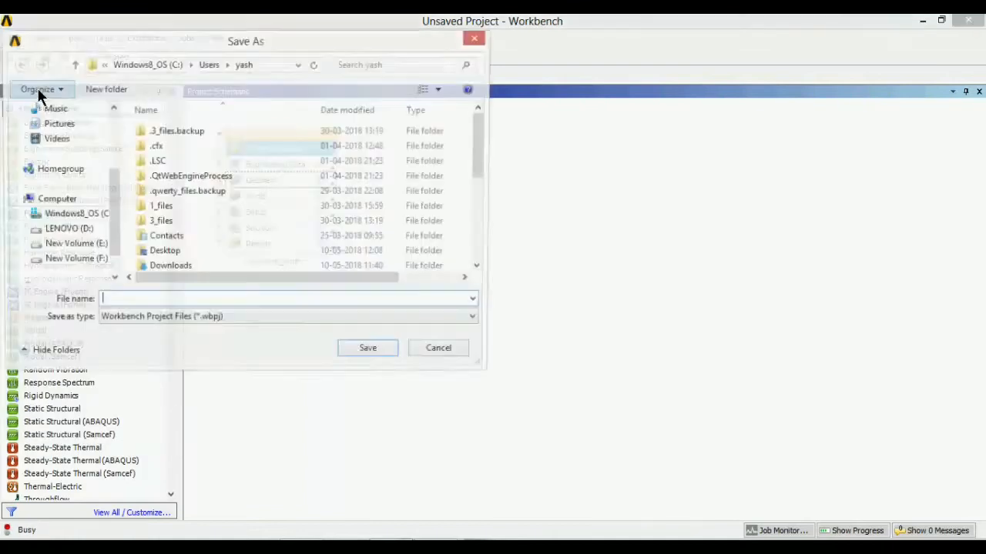
type("123")
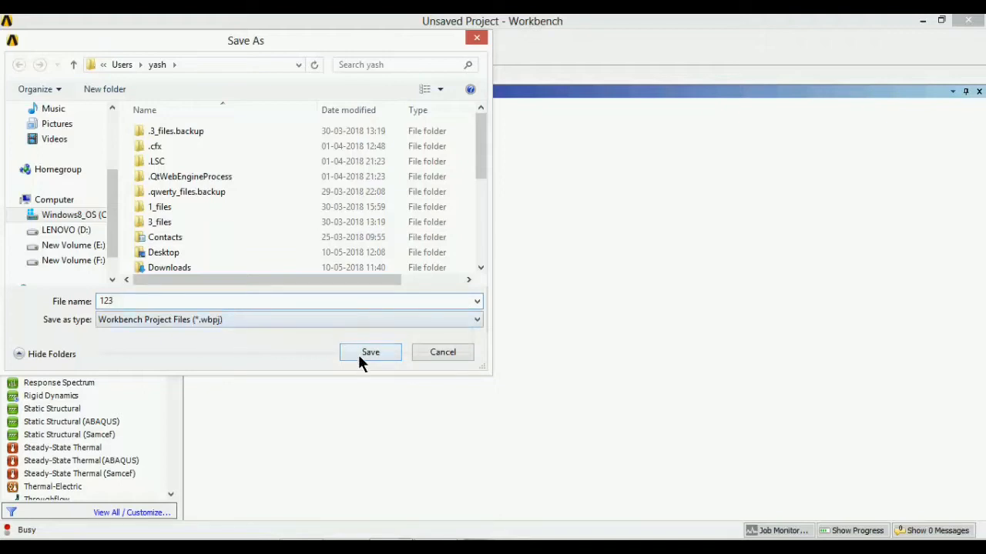
left_click(359, 356)
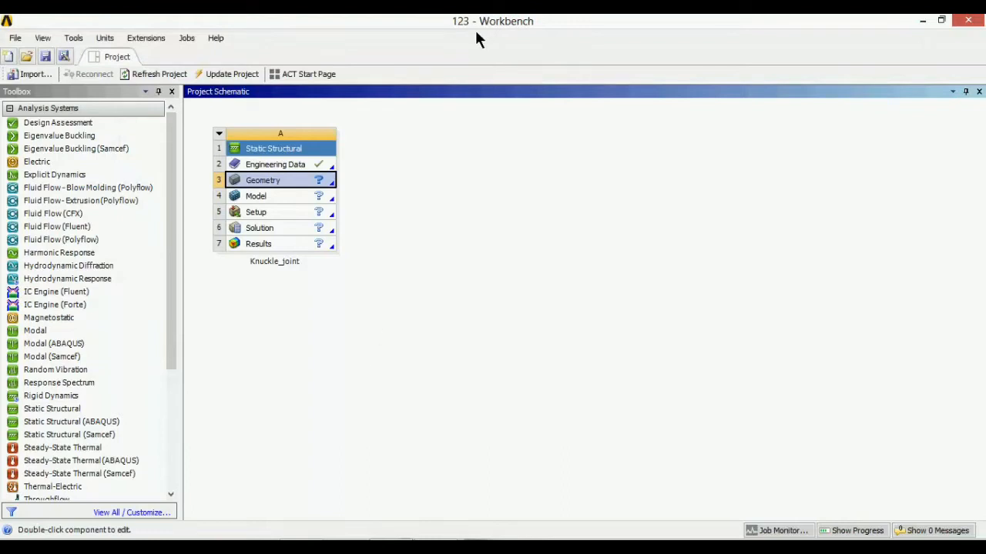
Add Gray Cast Iron from General Materials to the engineering data and suppress Structural Steel
double_click(296, 166)
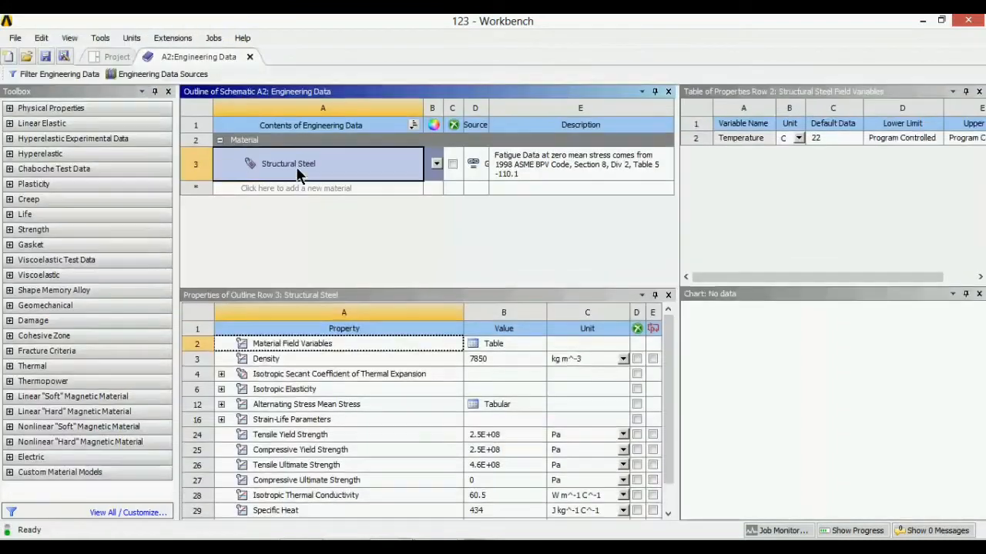
left_click(182, 76)
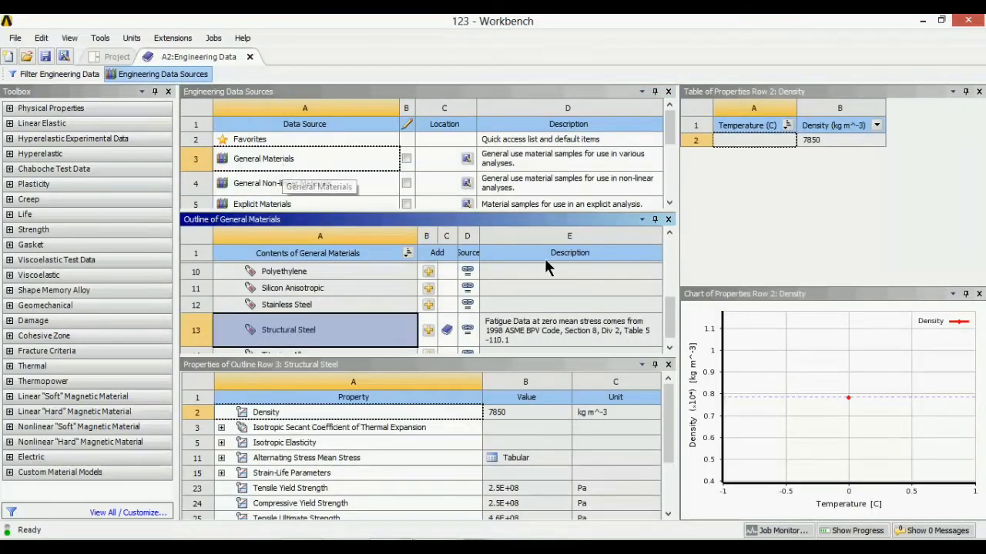
left_click_drag(673, 323, 674, 294)
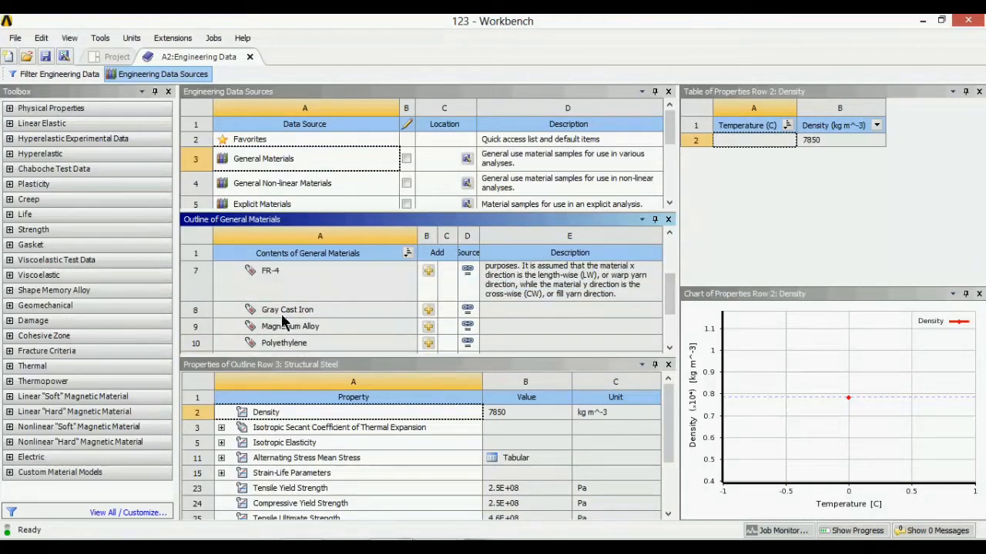
left_click(429, 313)
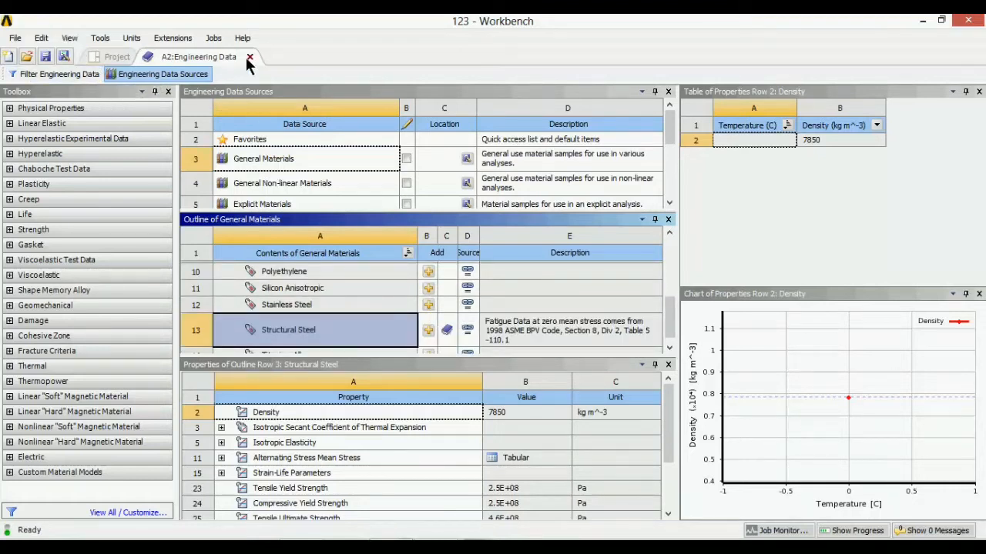
left_click(162, 75)
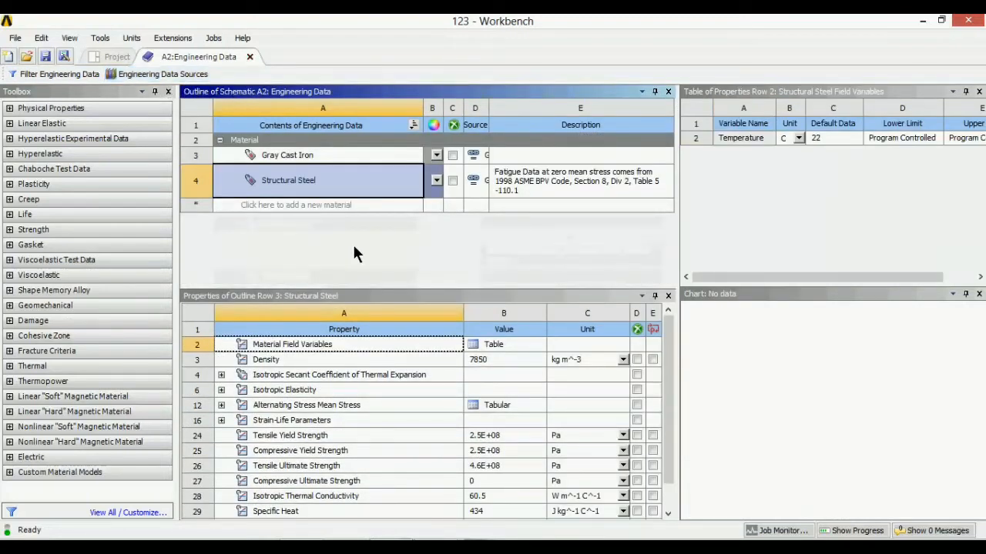
left_click(452, 181)
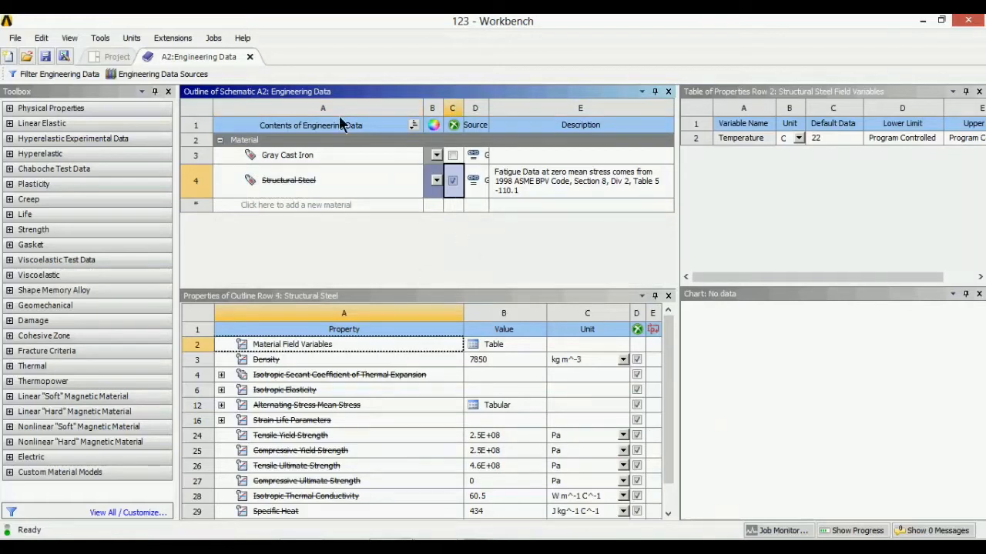
left_click(250, 57)
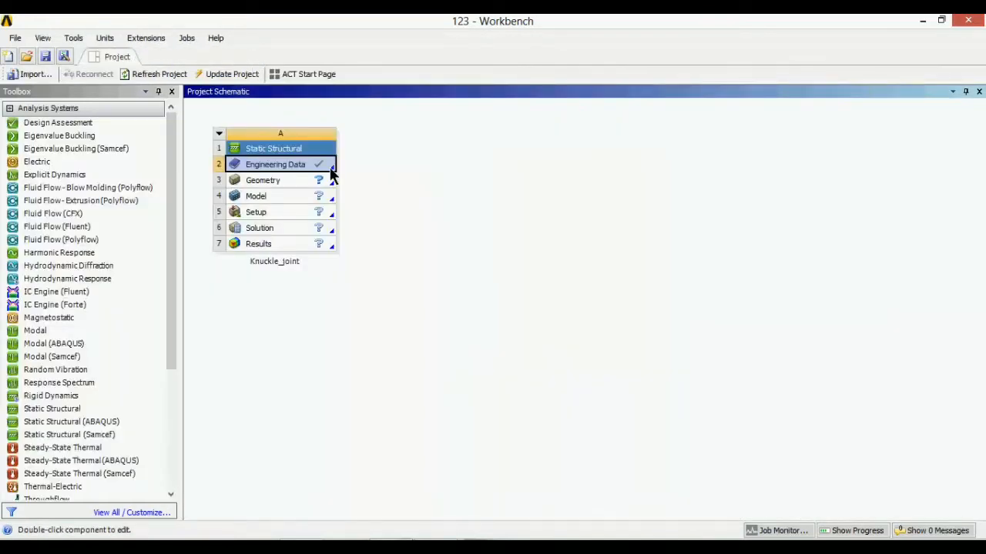
Import knuckle_joint_asm.igs as the system's geometry and open the model in Mechanical
left_click(290, 184)
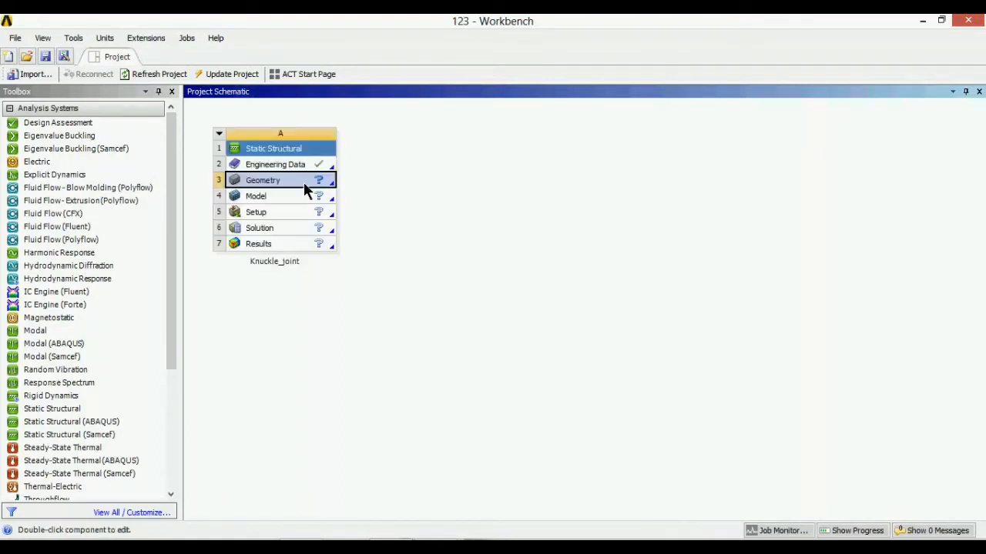
right_click(304, 185)
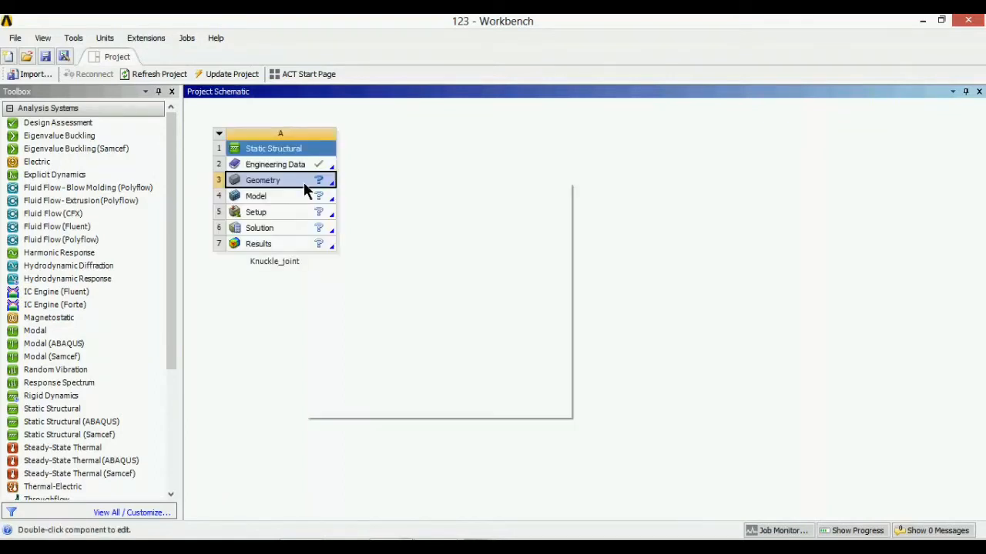
mouse_move(378, 222)
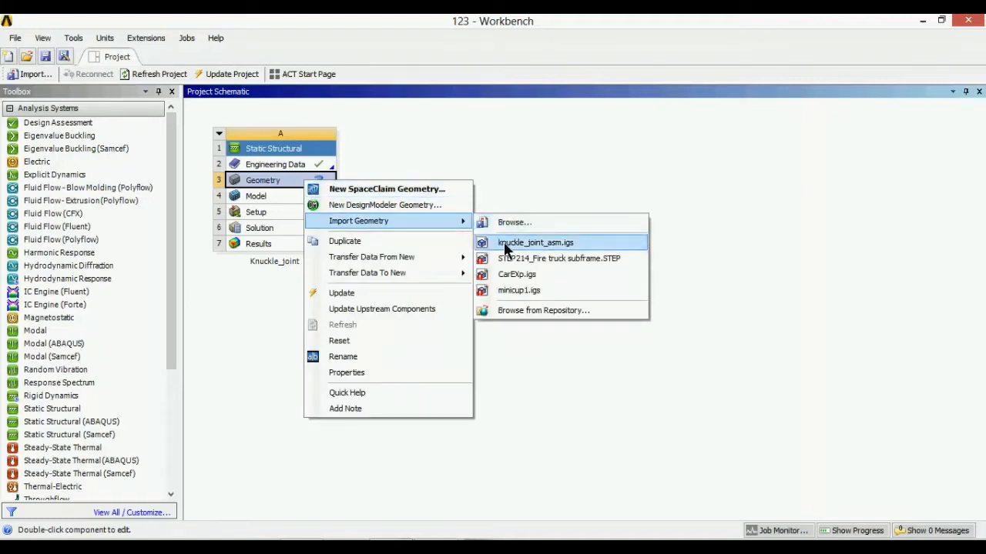
left_click(536, 243)
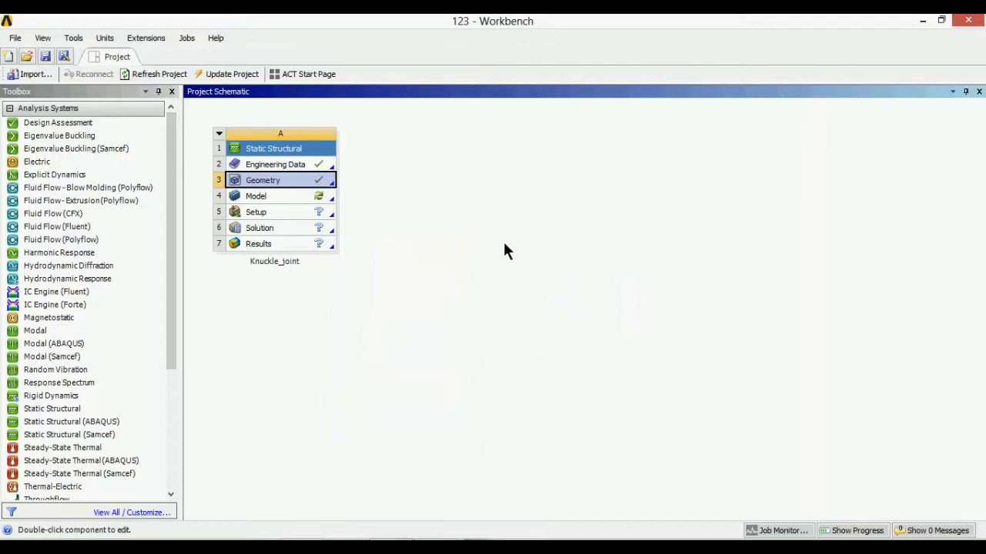
double_click(315, 203)
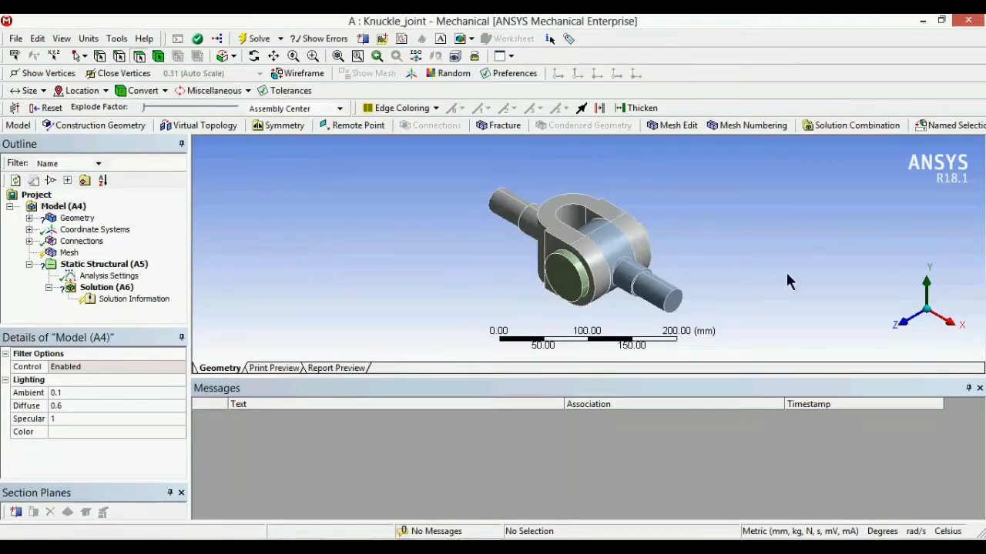
Examine the knuckle joint assembly from several sides, including a close view of the pin head
mouse_move(686, 387)
left_mouse_down()
mouse_move(676, 407)
mouse_move(676, 398)
left_mouse_up()
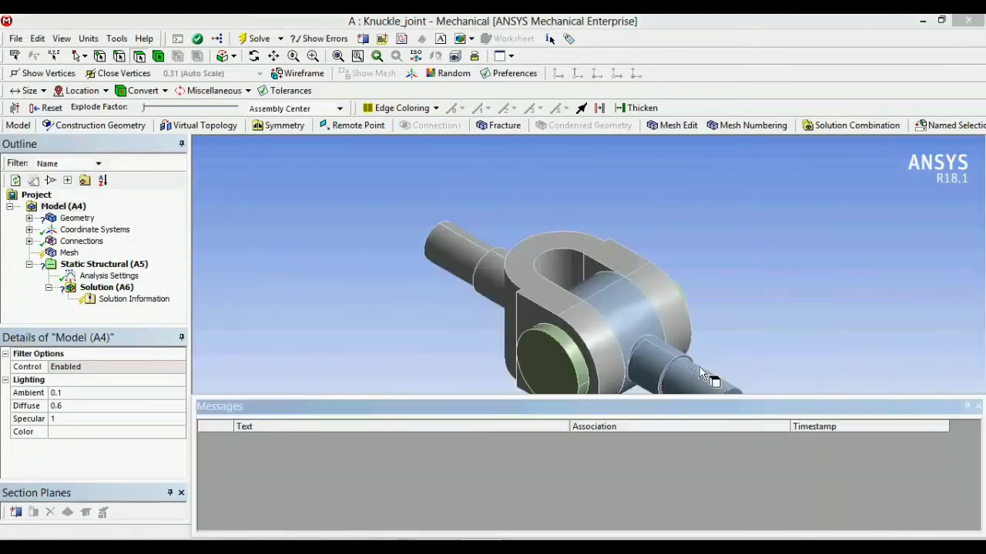
left_click_drag(683, 305, 355, 238)
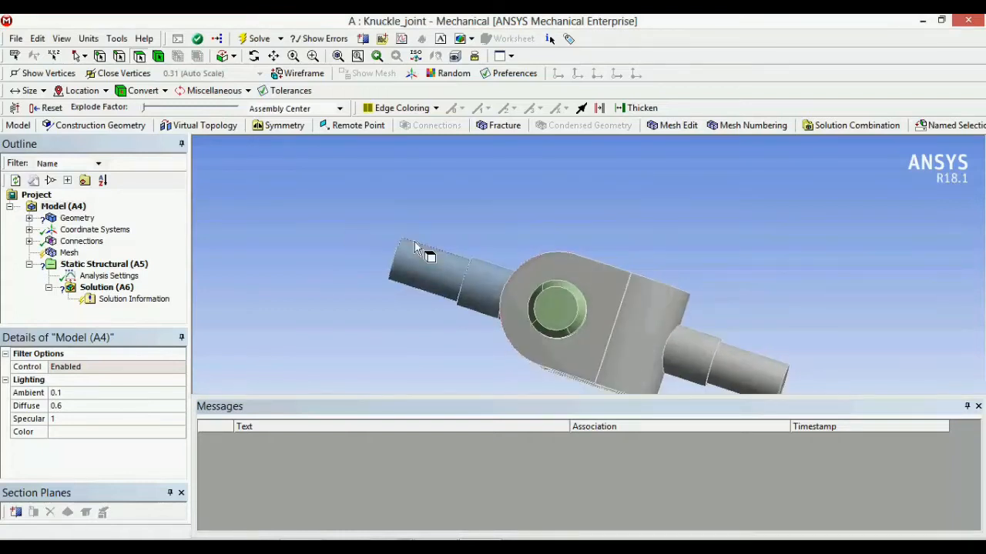
scroll(500, 237, "down", 3)
scroll(553, 356, "up", 6)
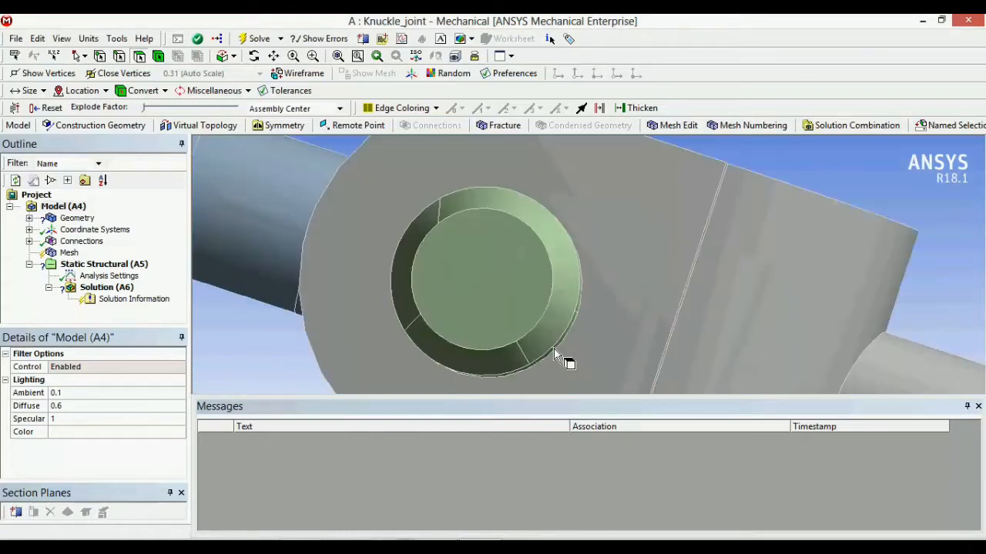
scroll(562, 360, "down", 4)
scroll(552, 354, "down", 2)
left_click_drag(597, 321, 469, 213)
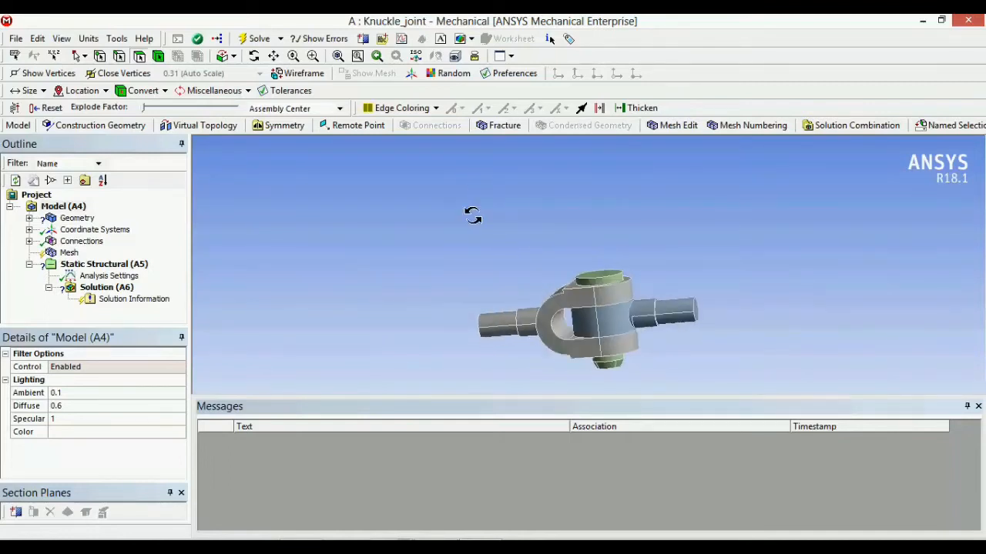
Assign Gray Cast Iron as the material of the fork, the first body in the geometry
left_click(80, 220)
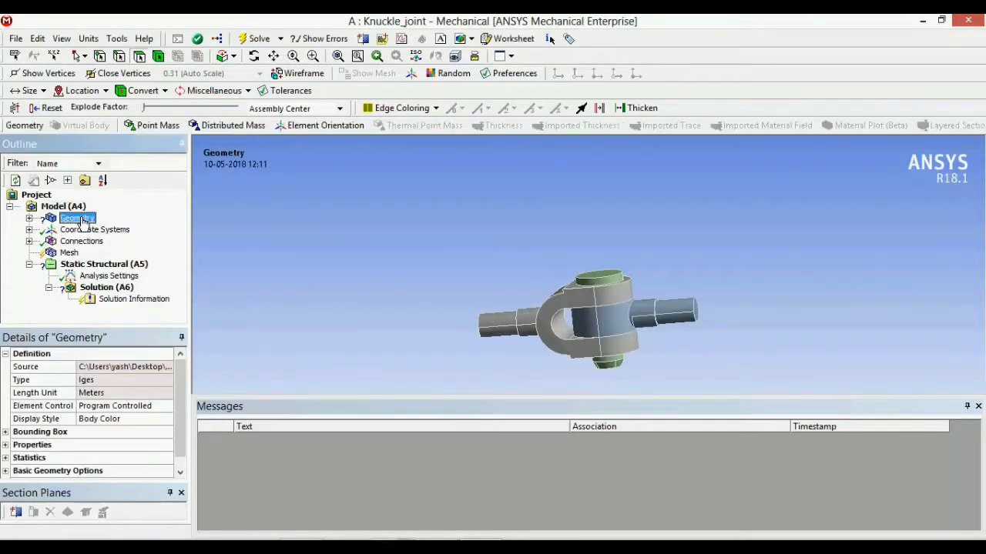
left_click(29, 219)
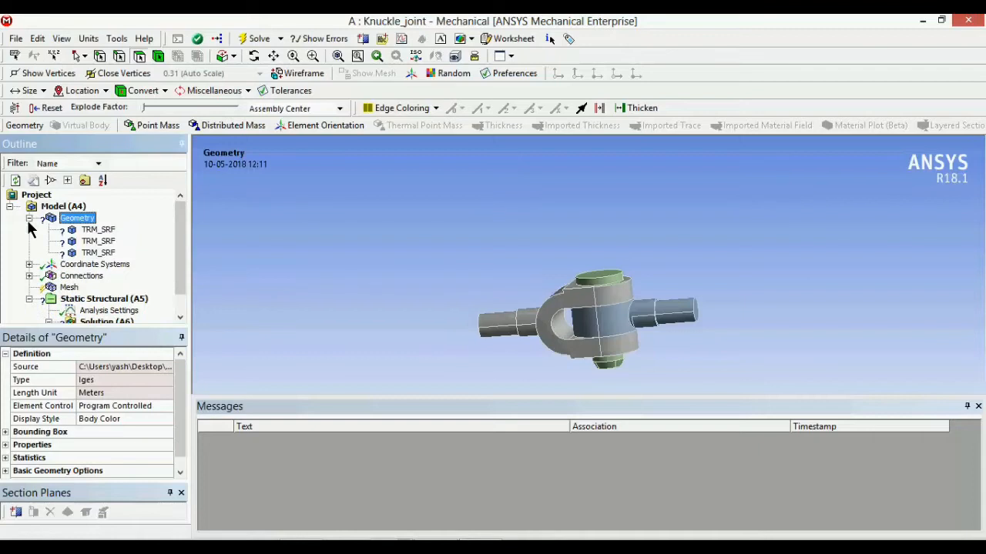
left_click(94, 231)
left_click_drag(182, 386, 182, 415)
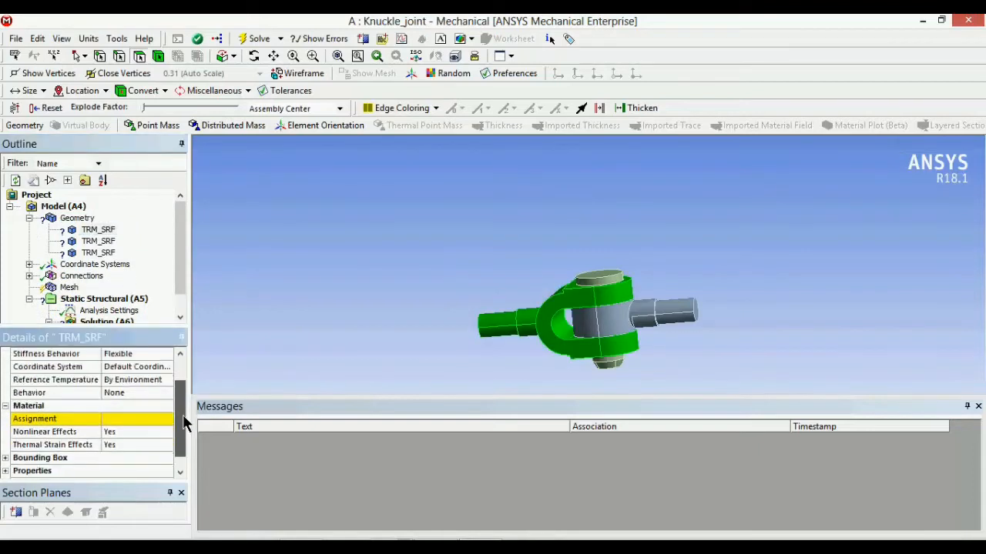
left_click(161, 420)
left_click(168, 420)
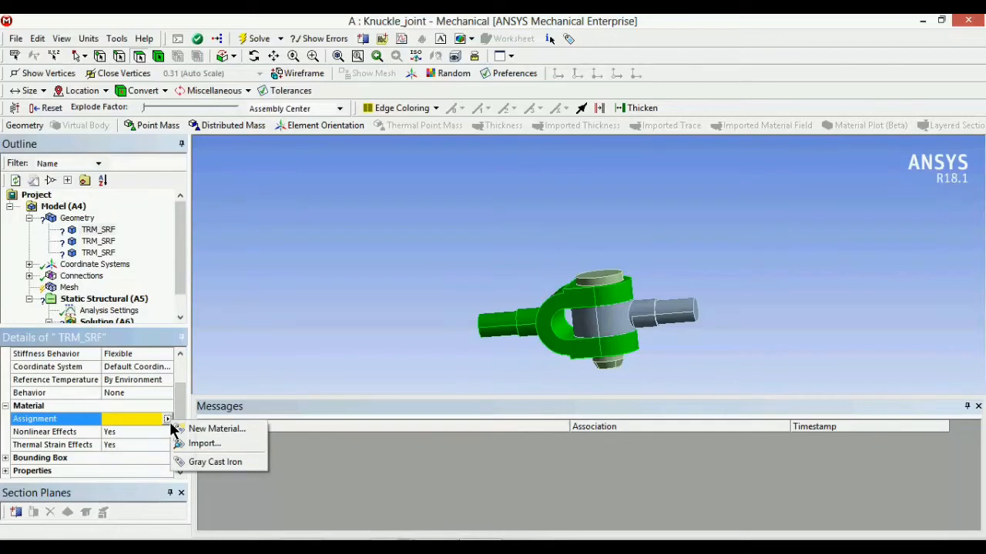
left_click(193, 463)
Assign Gray Cast Iron to the eye-end rod, the second body in the geometry
left_click(98, 241)
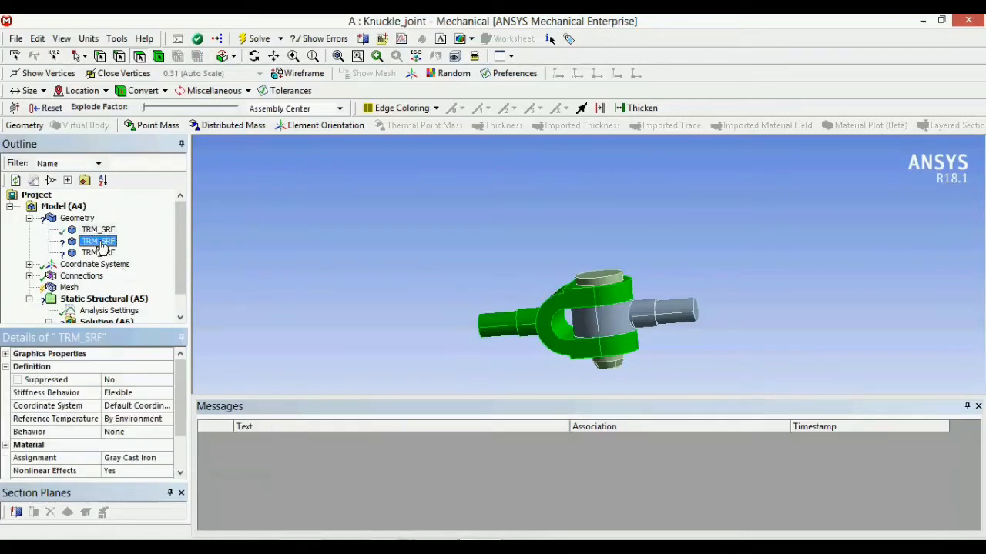
left_click(157, 460)
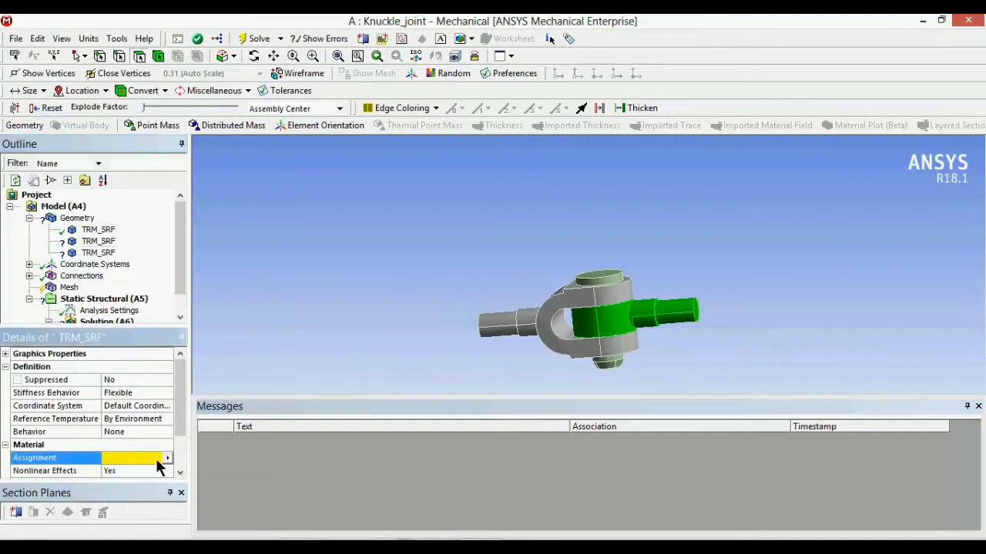
scroll(182, 415, "down", 2)
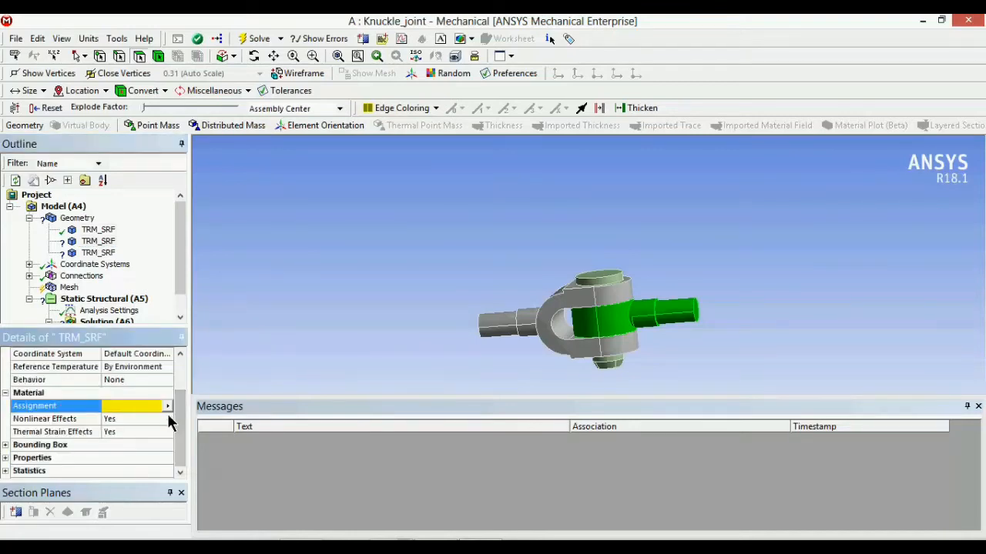
left_click(168, 409)
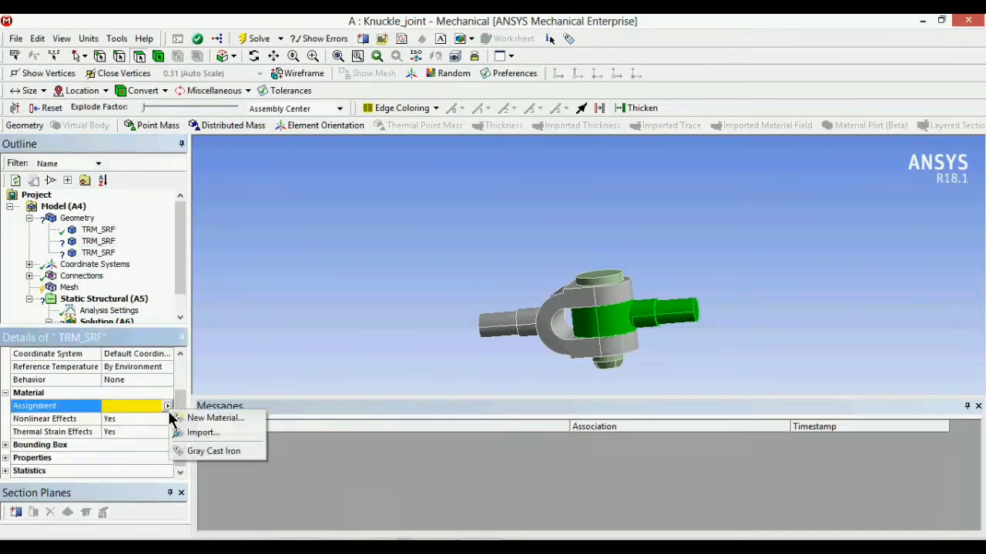
left_click(204, 455)
Assign Gray Cast Iron to the pin, the third body, and collapse the geometry's body list
left_click(98, 253)
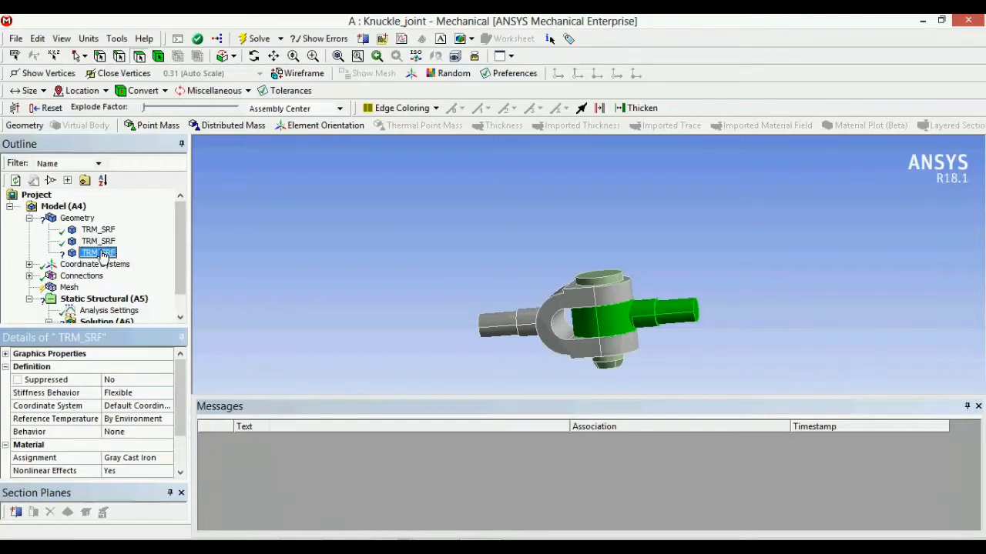
left_click(184, 415)
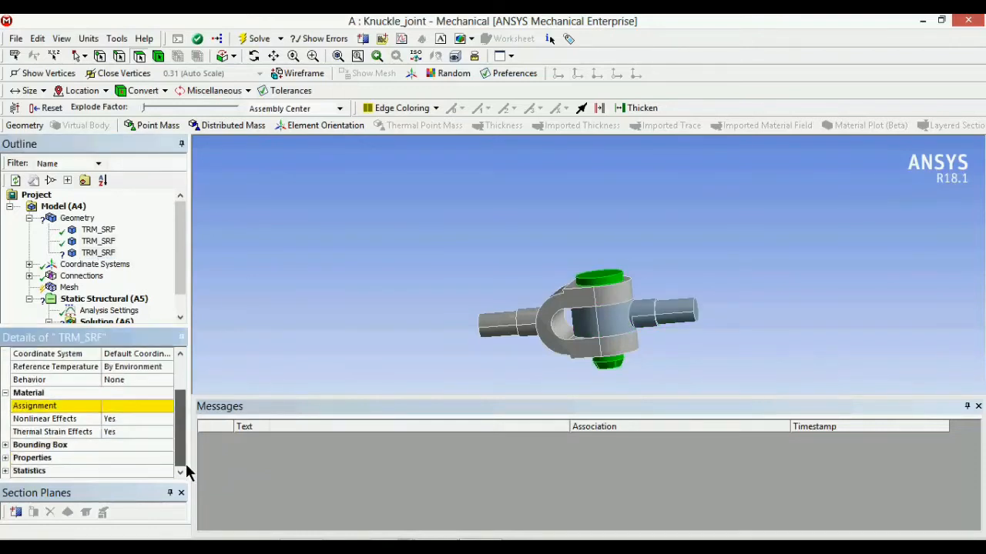
left_click(148, 409)
left_click(164, 405)
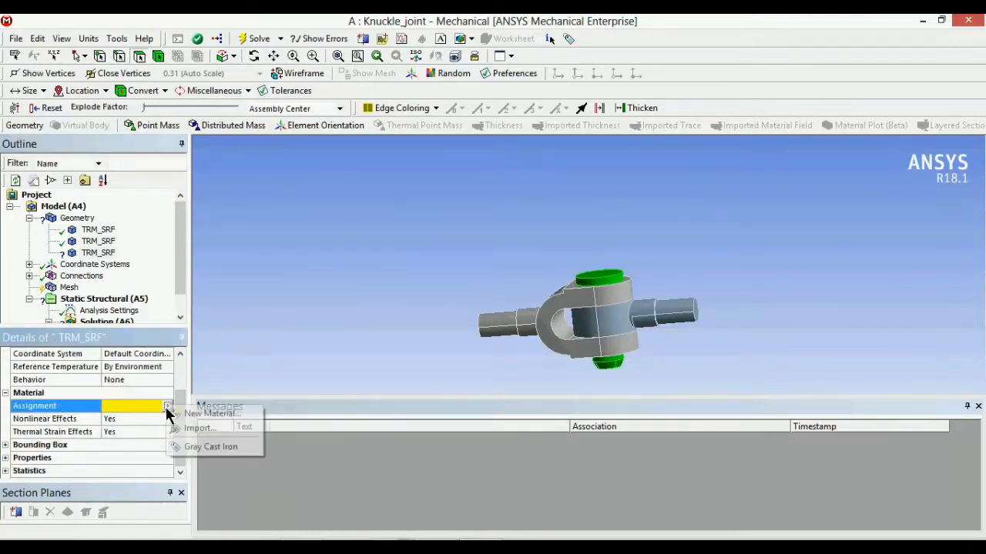
left_click(188, 447)
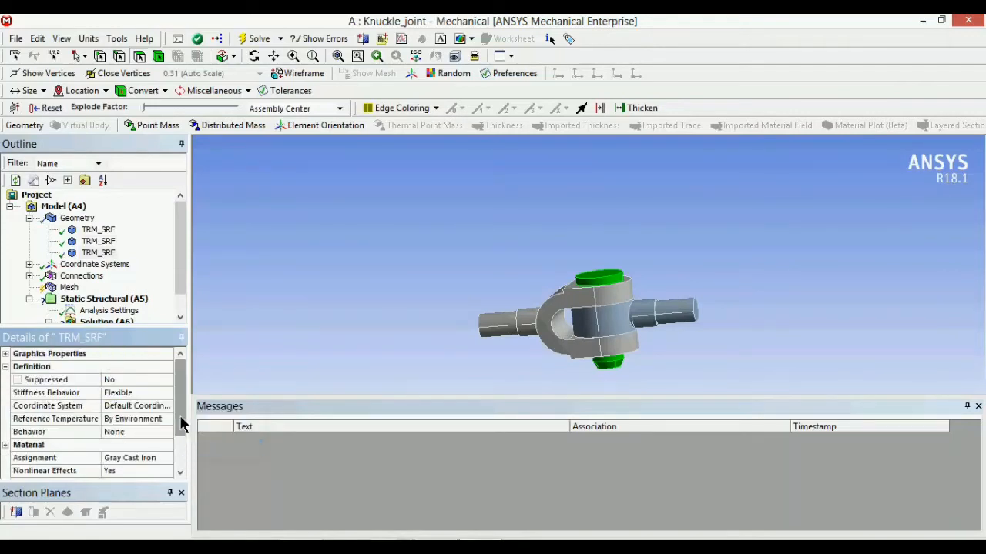
left_click_drag(180, 416, 184, 466)
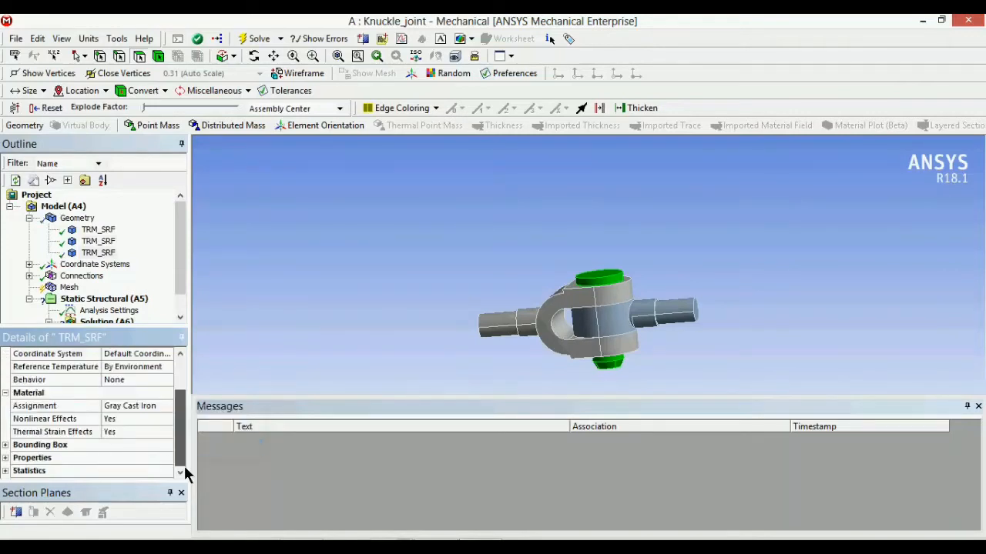
double_click(71, 219)
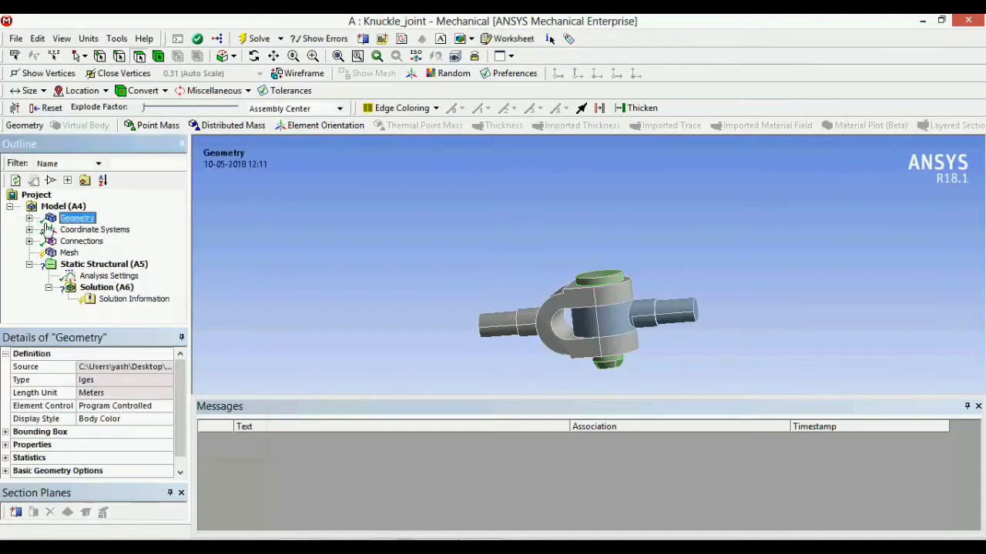
Review the coordinate systems and each of the three automatically detected contact regions between the fork, rod and pin
left_click(80, 230)
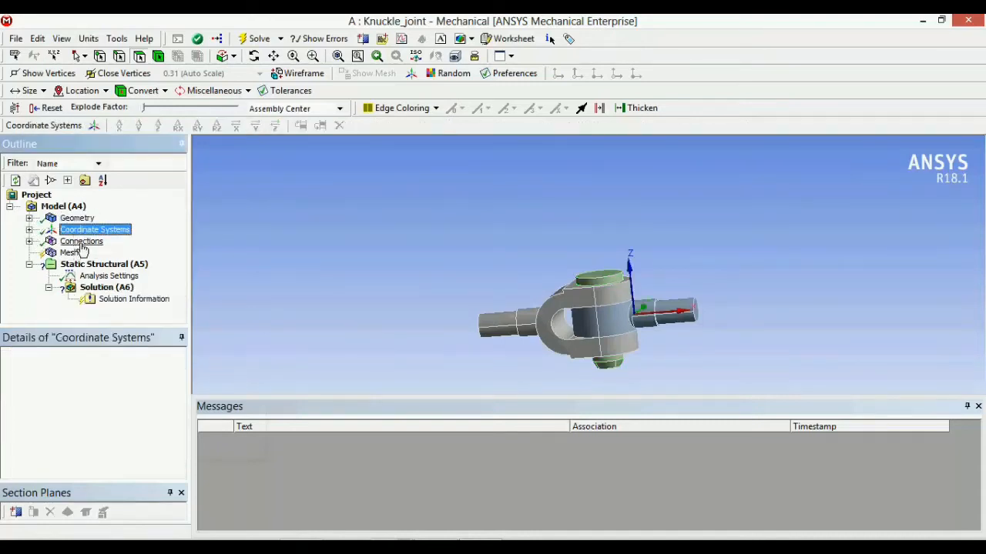
left_click(82, 242)
left_click(29, 242)
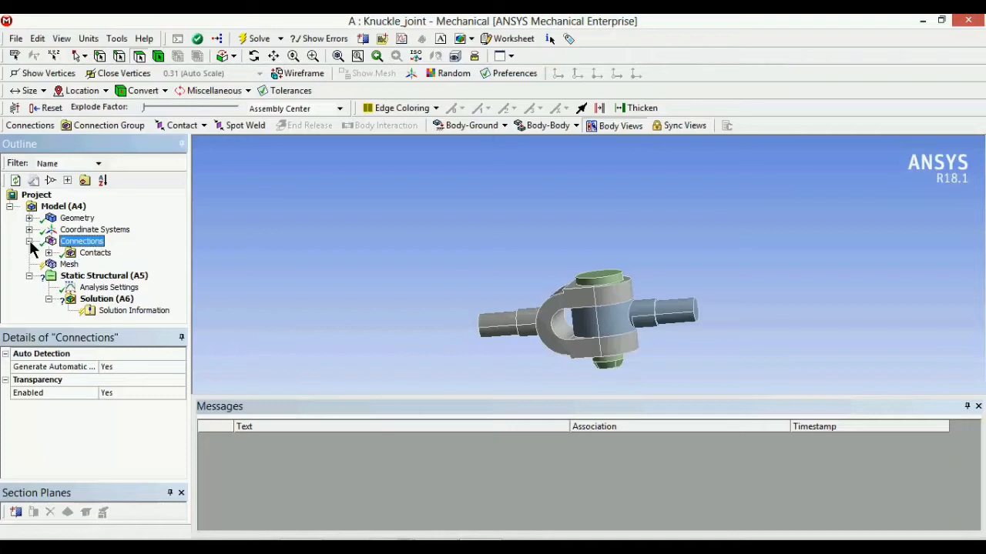
left_click(92, 254)
left_click(49, 254)
left_click(112, 265)
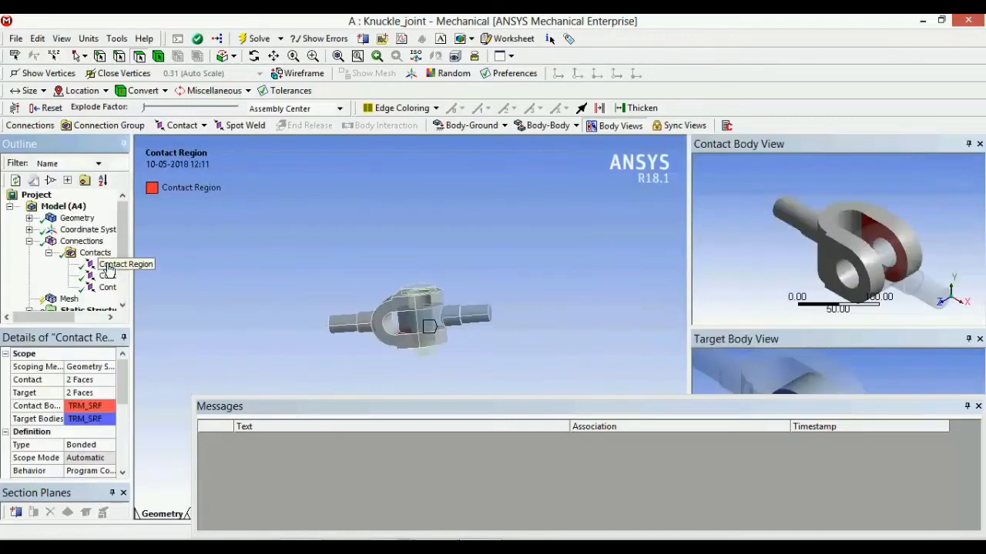
left_click(110, 277)
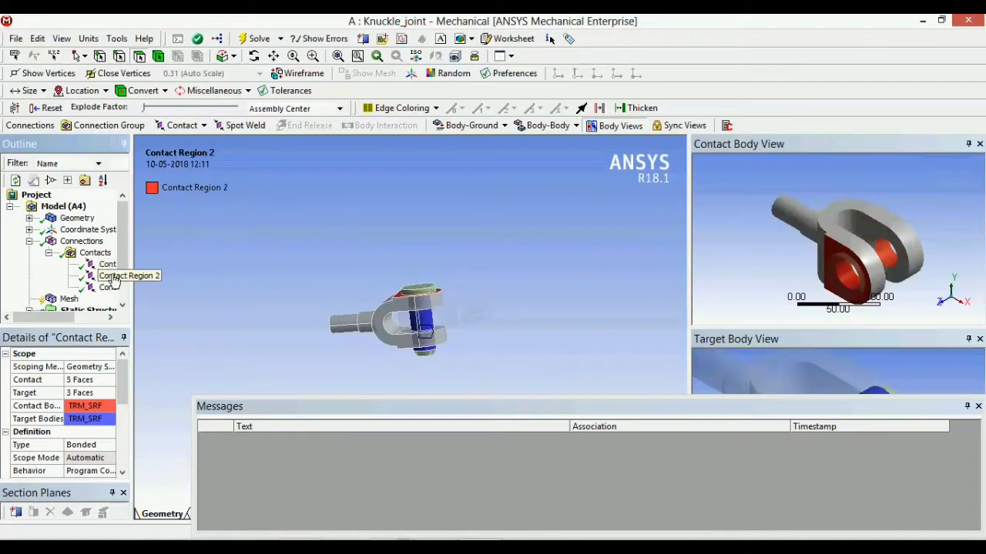
left_click(109, 288)
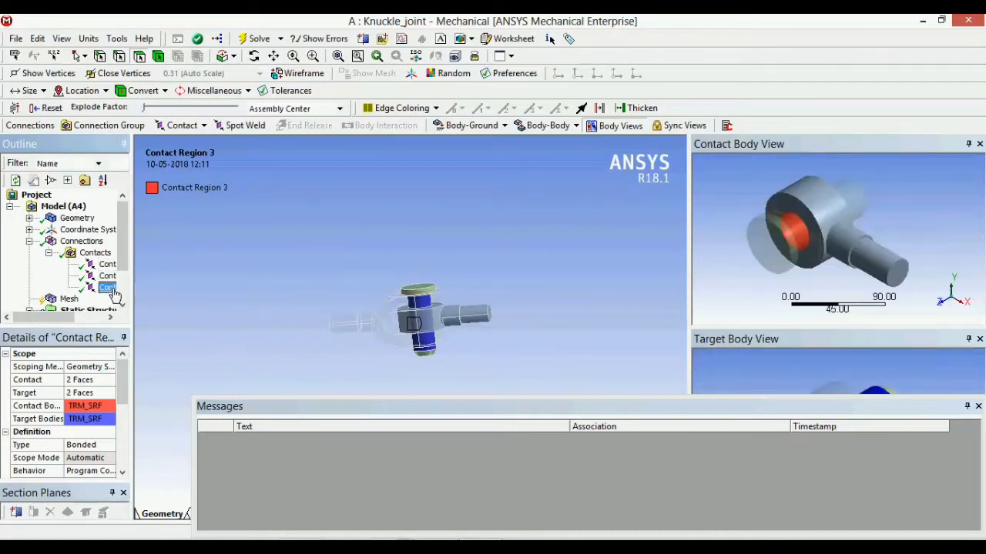
left_click(29, 241)
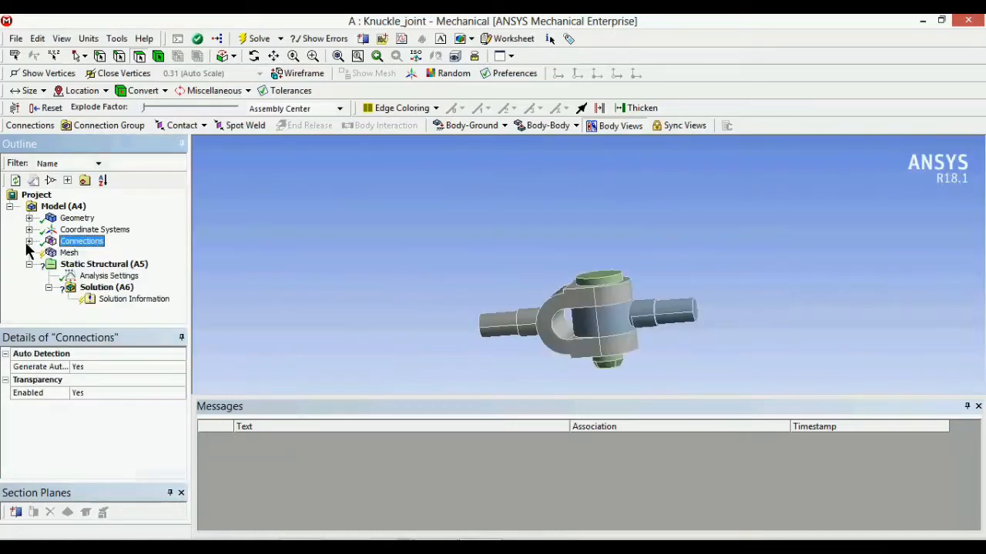
Generate the mesh of the knuckle joint with the default settings and inspect it up close from another side
left_click(68, 253)
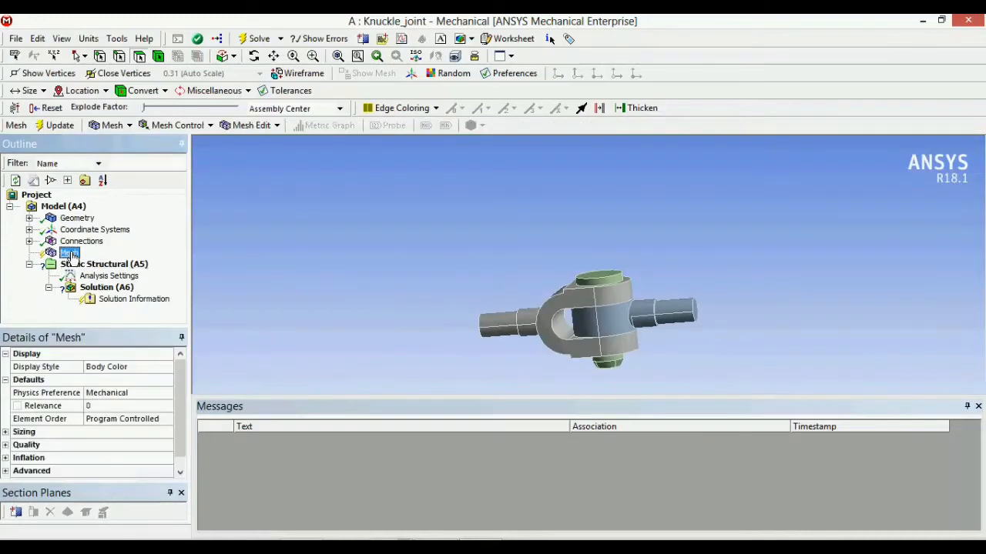
right_click(71, 256)
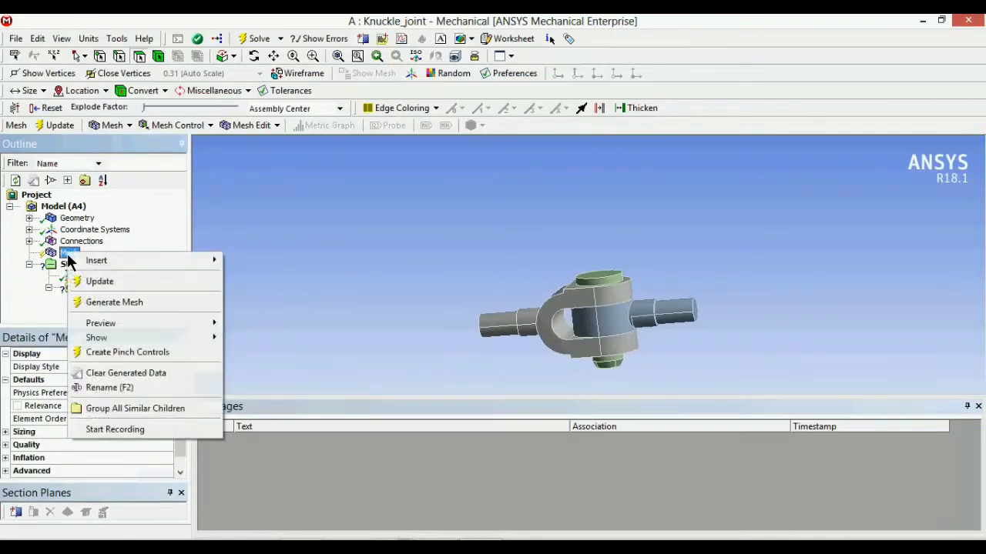
left_click(113, 306)
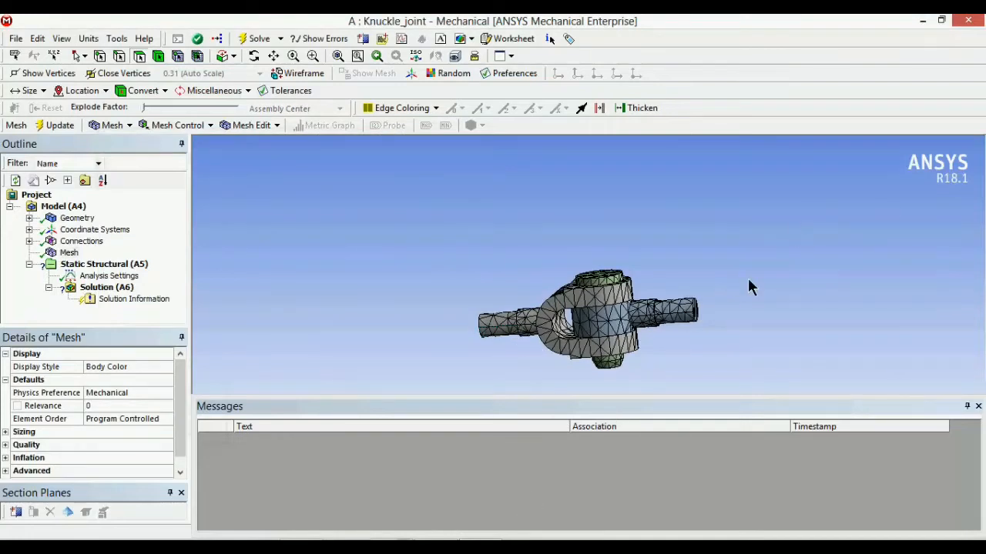
middle_click_drag(710, 363, 347, 345)
middle_click_drag(510, 361, 423, 349, "shift")
scroll(515, 366, "up", 5)
middle_click_drag(764, 341, 521, 362)
Add a Fixed Support to the static structural analysis on the circular end face of the fork's shank
left_click(107, 265)
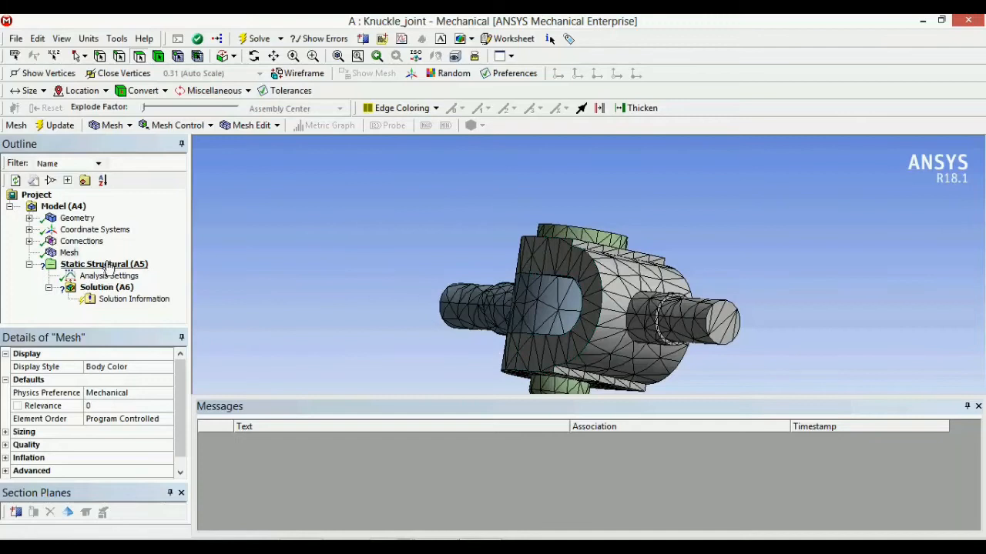
right_click(108, 266)
mouse_move(148, 276)
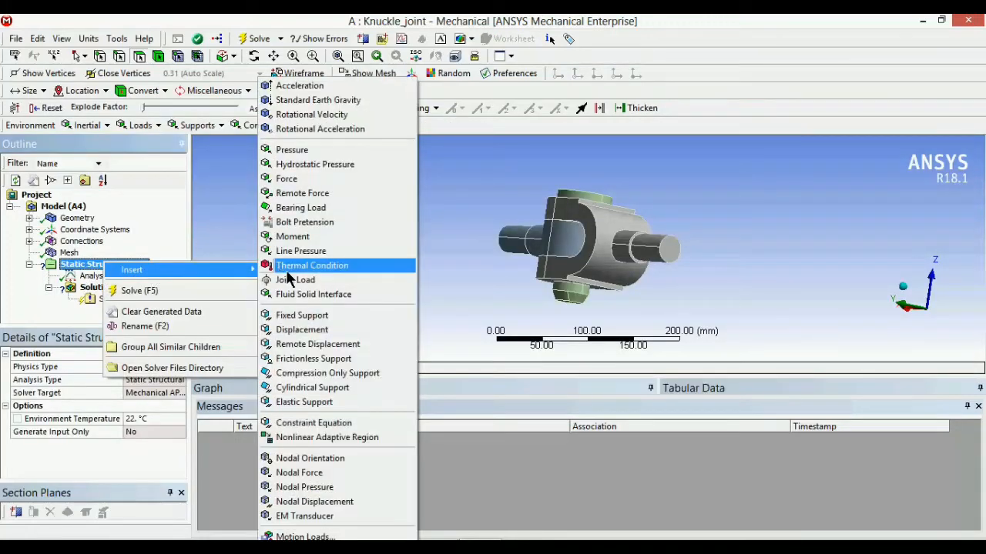
left_click(299, 322)
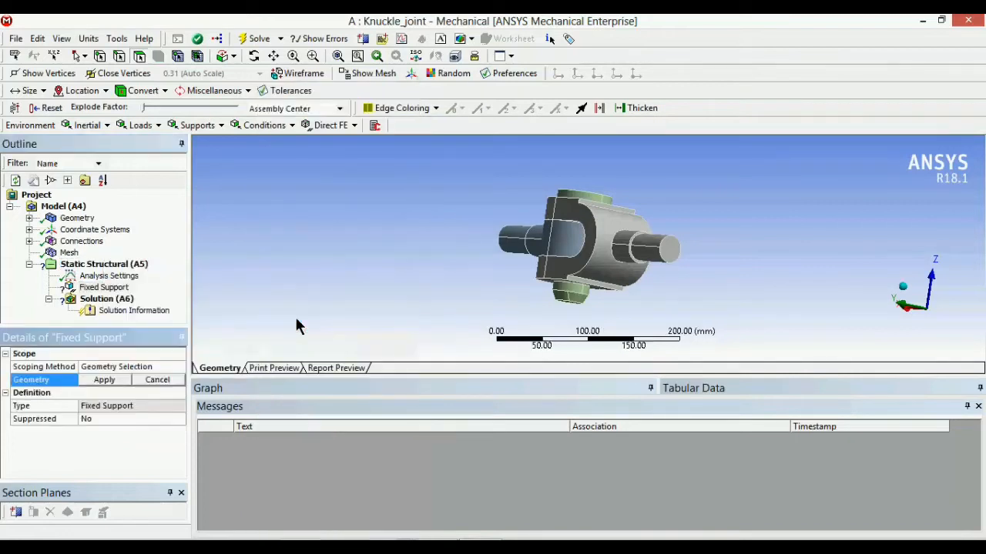
middle_click_drag(396, 262, 691, 291)
scroll(681, 263, "up", 5)
left_click(798, 264)
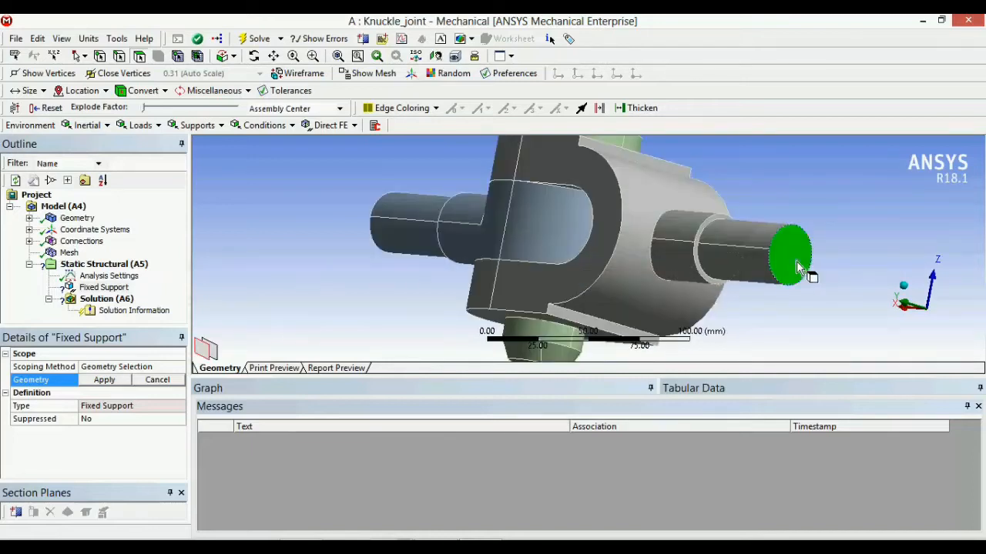
left_click(106, 380)
scroll(328, 289, "up", 2)
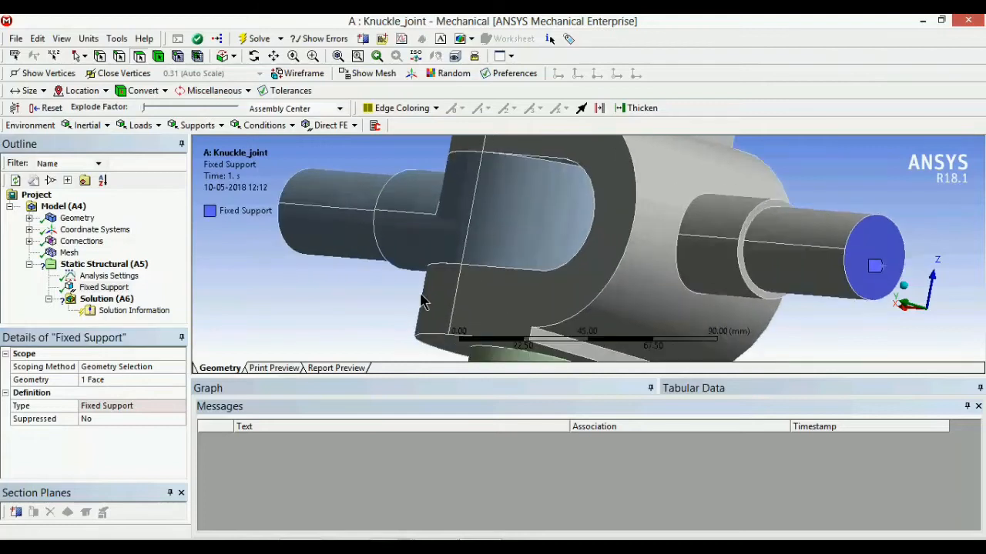
scroll(419, 290, "down", 3)
middle_click_drag(419, 290, 500, 308)
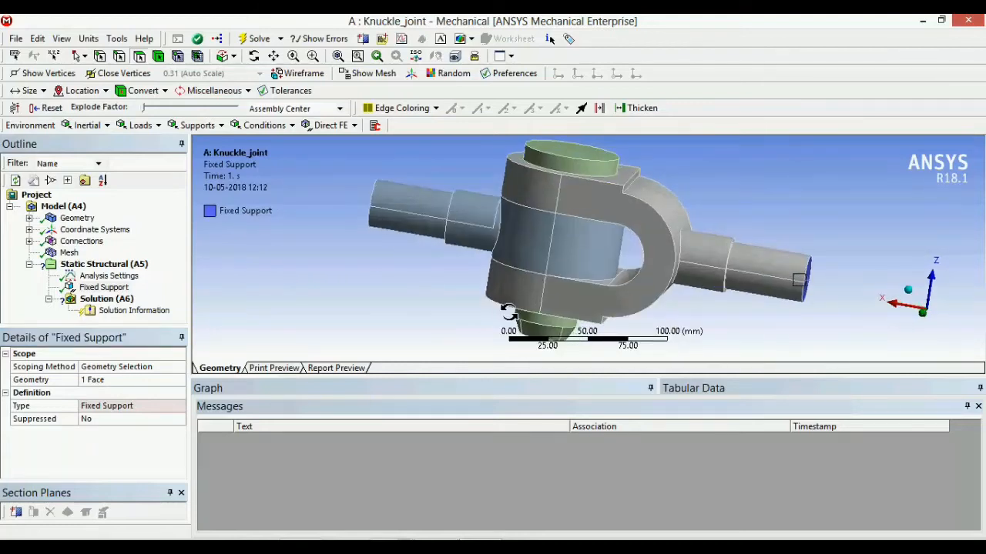
Add a Force load on the circular end face of the eye-end rod with a magnitude of 15000 N
left_click(107, 265)
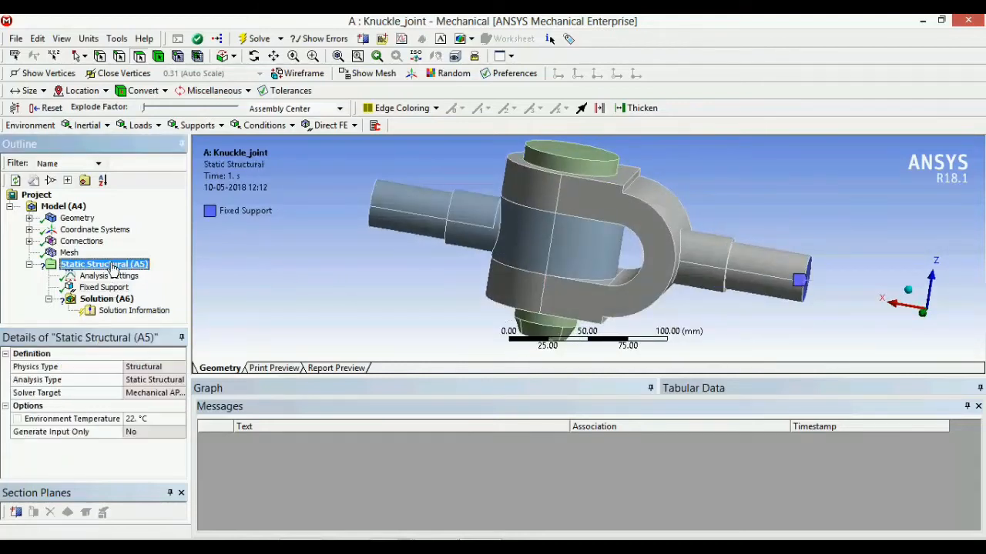
right_click(107, 266)
mouse_move(219, 279)
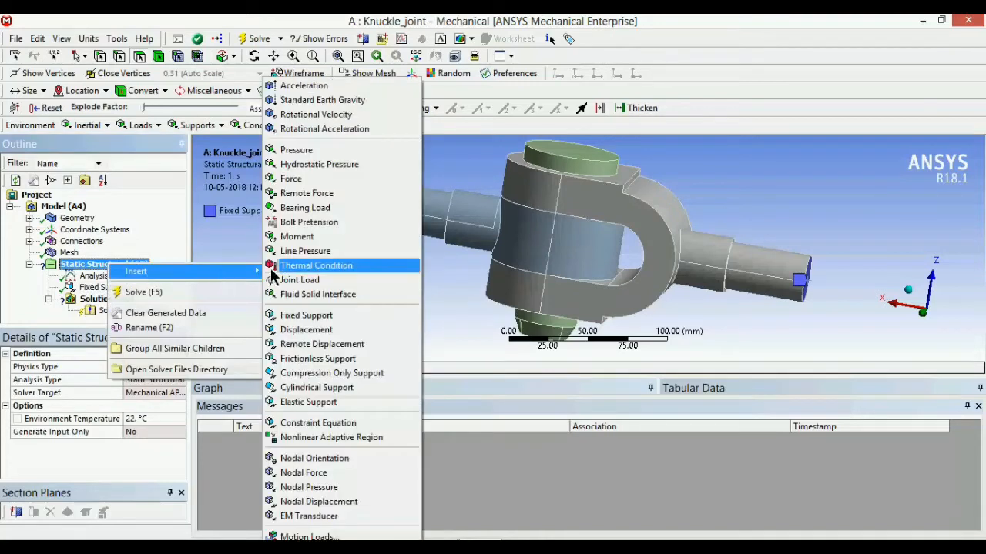
left_click(304, 179)
middle_click_drag(322, 248, 471, 231)
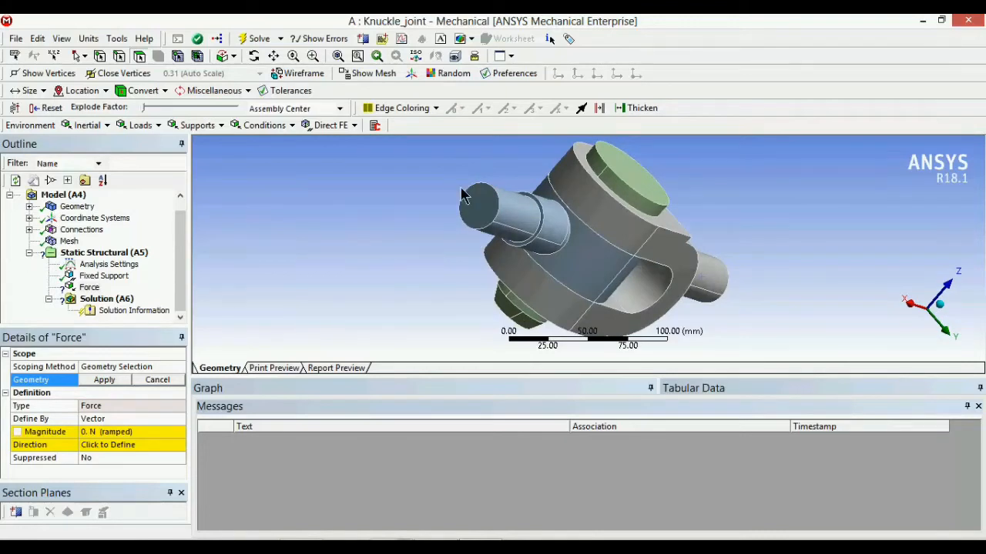
scroll(462, 195, "down", 2)
scroll(462, 204, "up", 4)
left_click(429, 201)
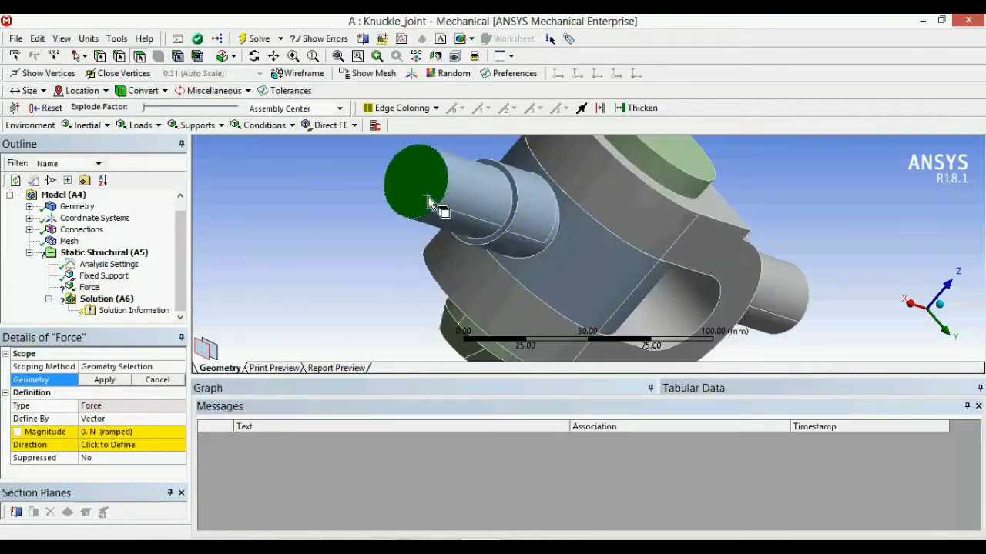
left_click(112, 381)
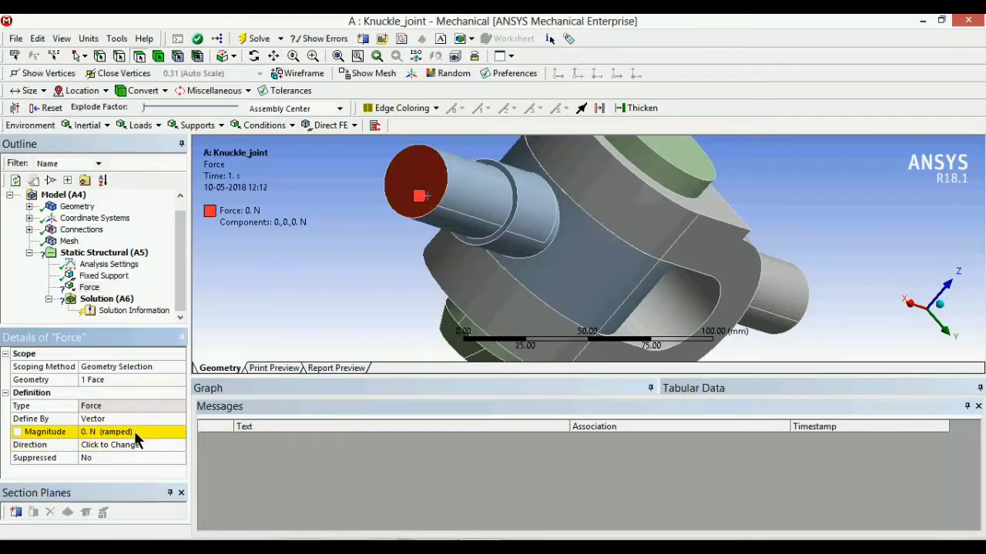
left_click(139, 434)
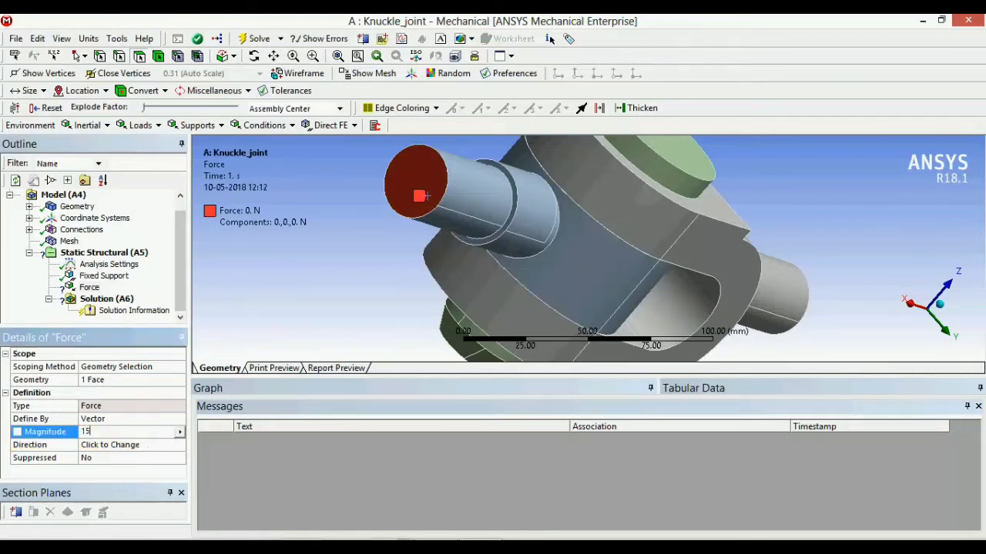
key("Return")
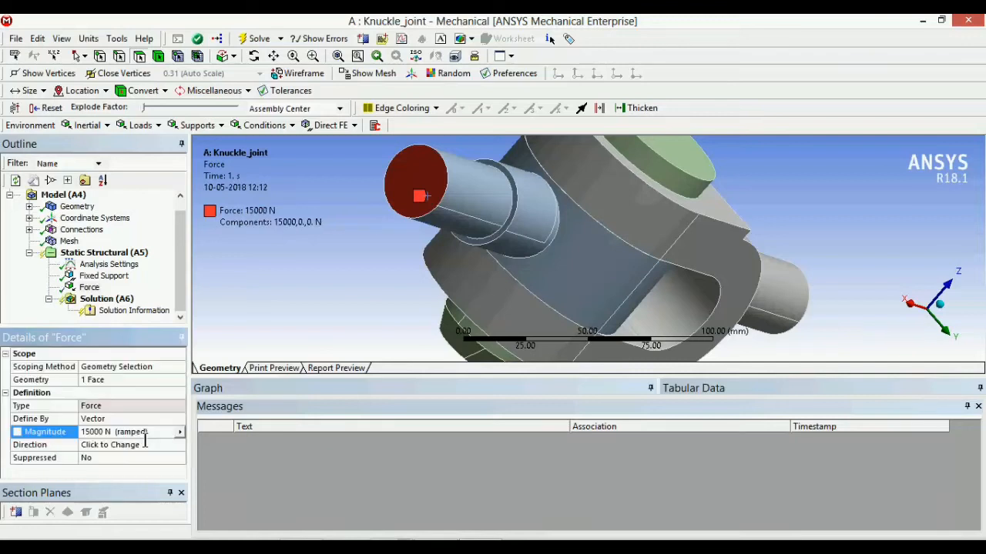
Reverse the force's direction so it acts along negative X, pushing the eye-end rod towards the fork
left_click(115, 445)
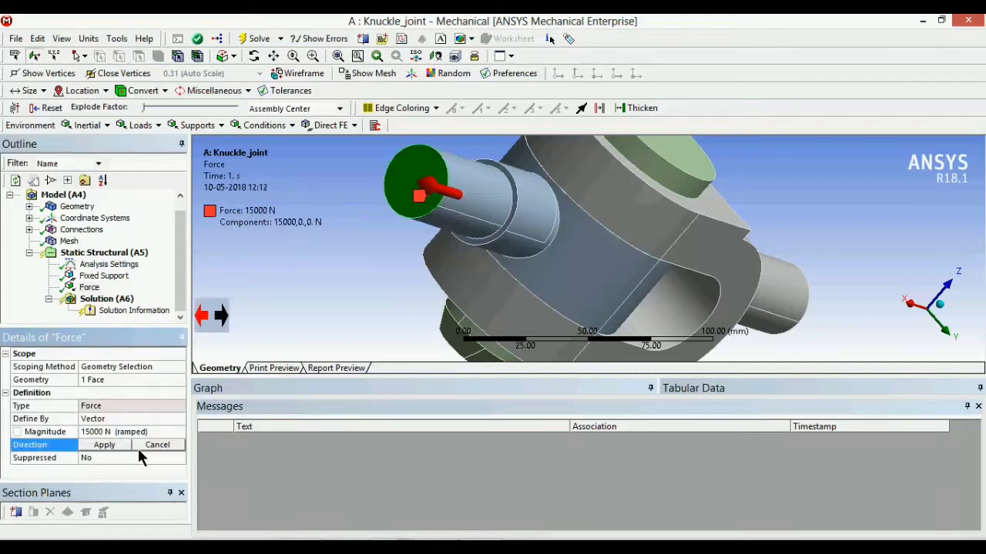
left_click(907, 304)
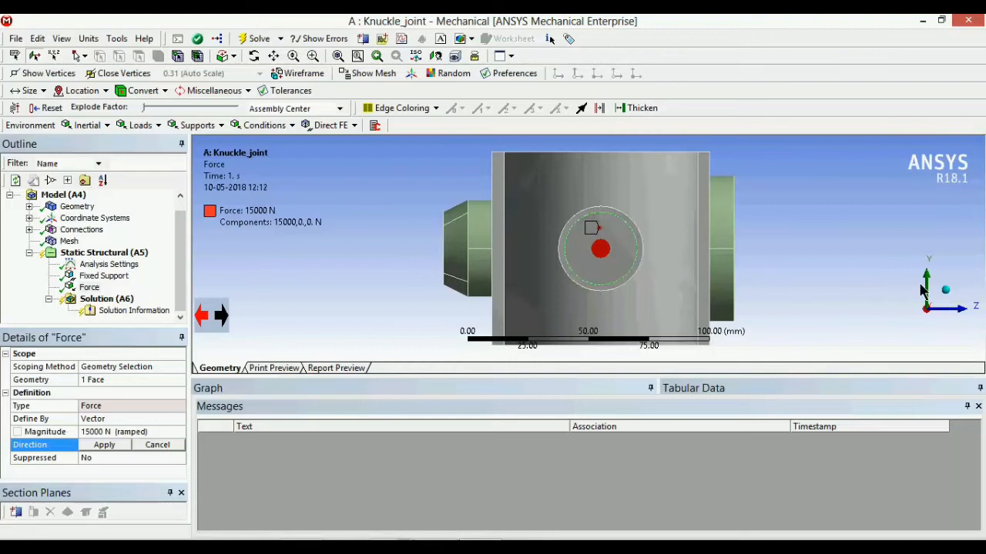
left_click(946, 289)
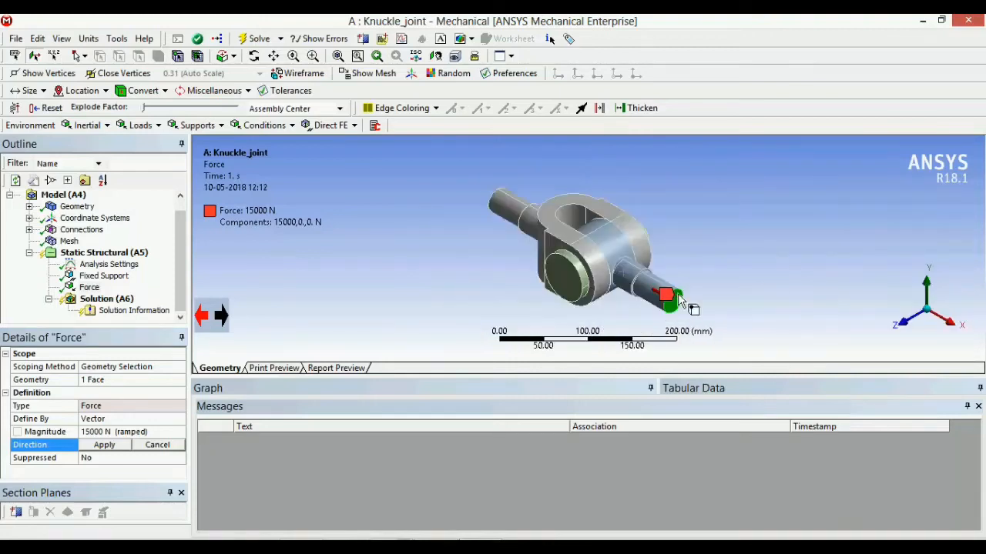
scroll(687, 294, "down", 3)
scroll(688, 294, "up", 3)
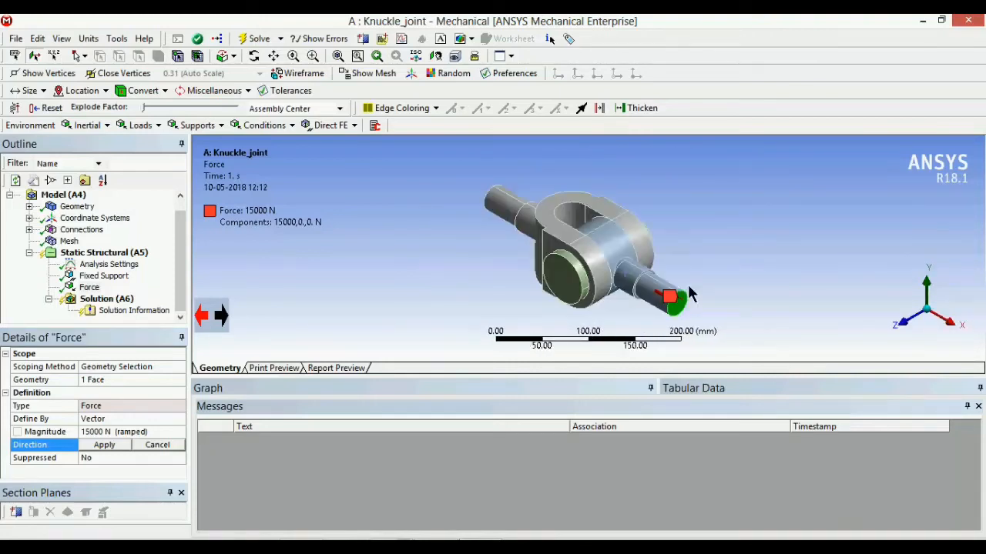
middle_click_drag(689, 291, 796, 301)
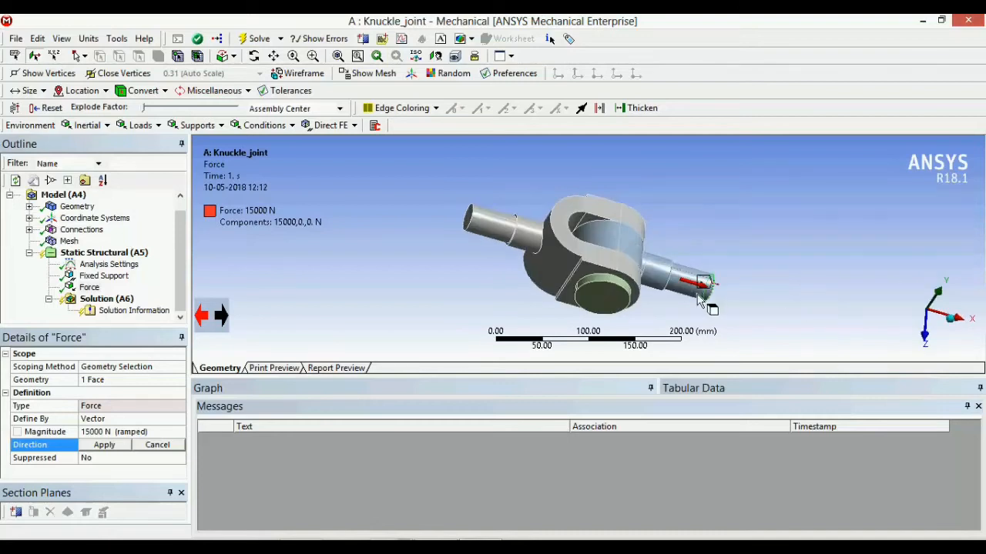
scroll(703, 300, "up", 2)
scroll(703, 301, "up", 2)
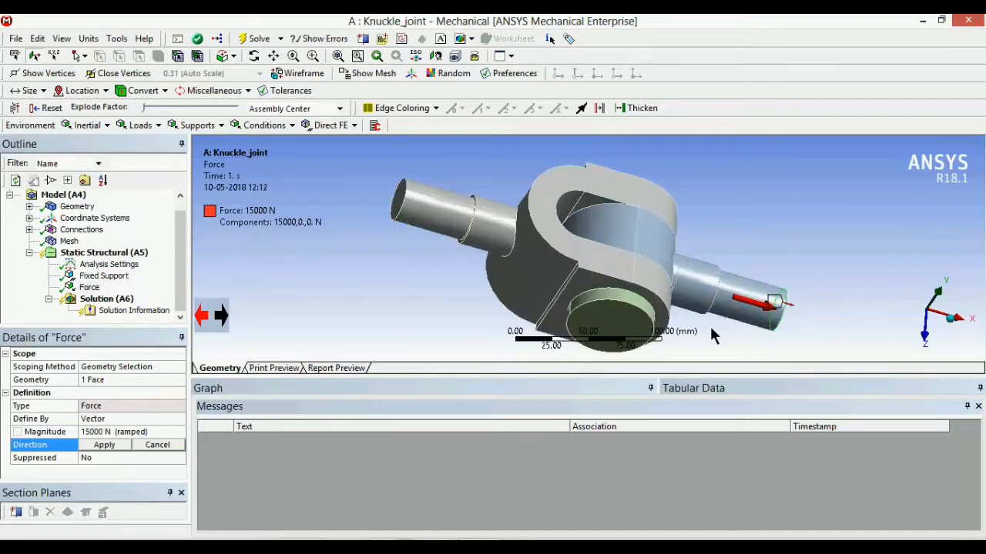
left_click(222, 317)
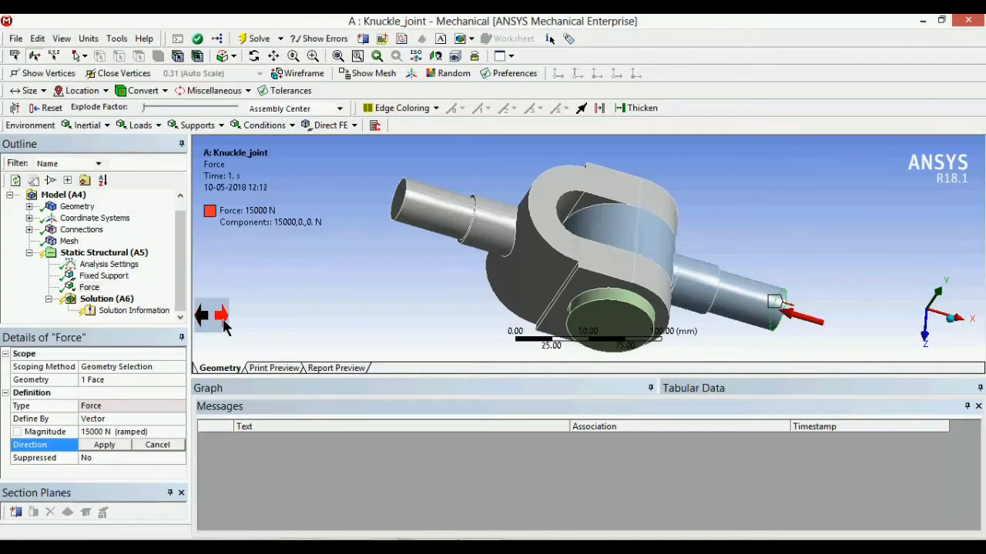
left_click(105, 446)
middle_click_drag(451, 273, 329, 293)
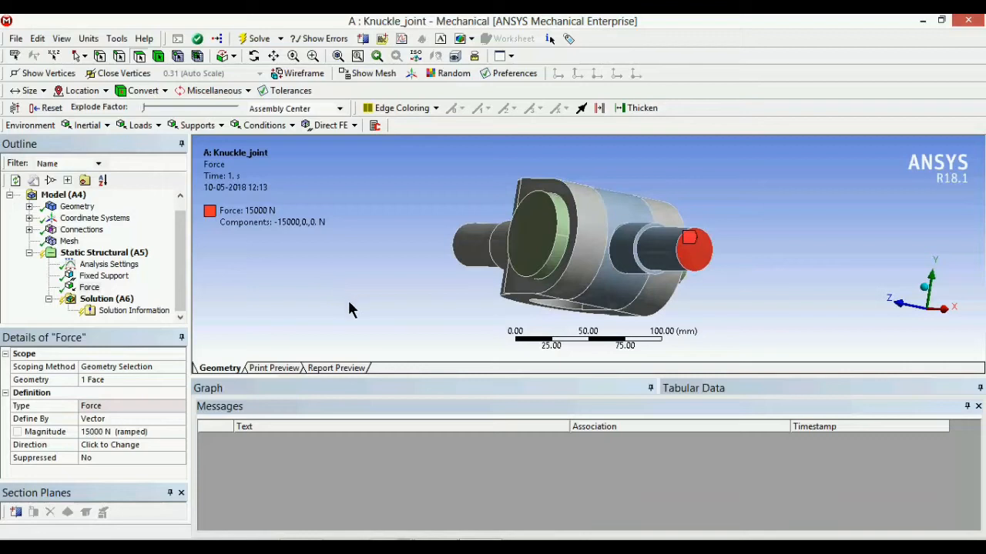
Solve the static structural analysis of the knuckle joint
left_click(115, 300)
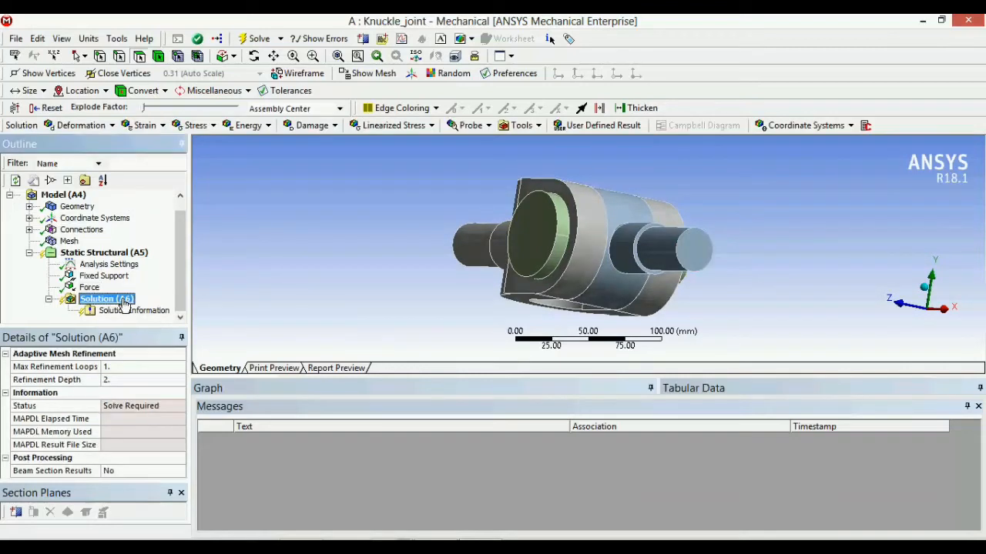
right_click(122, 304)
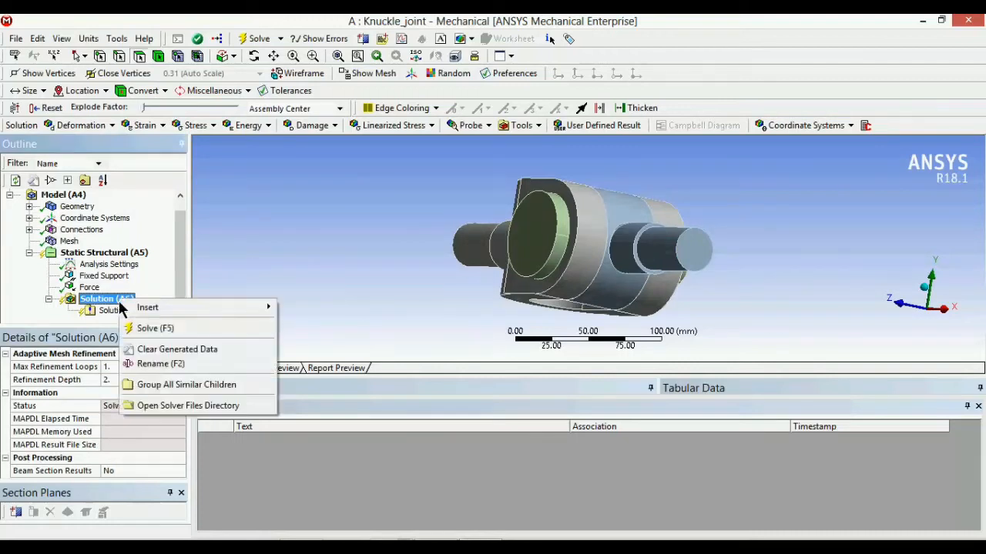
left_click(154, 329)
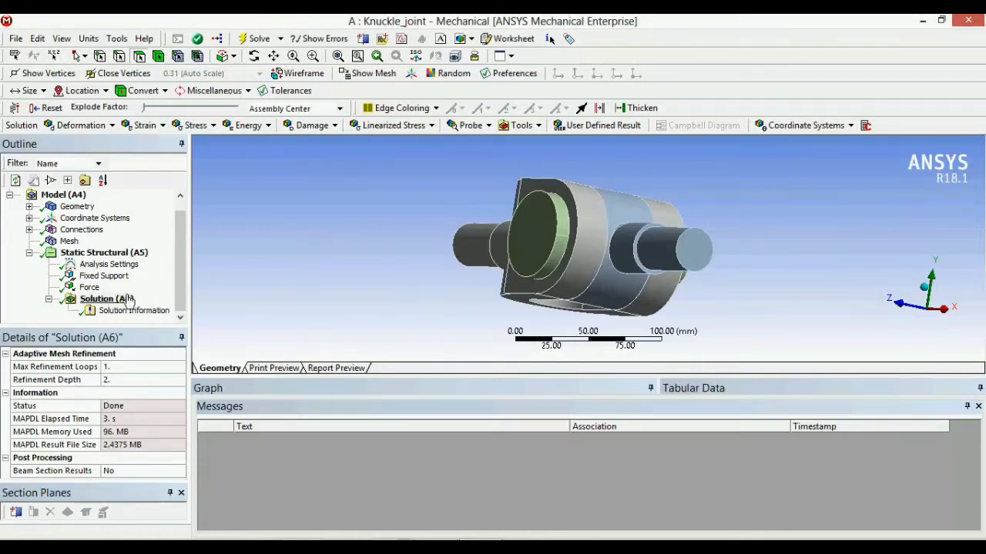
Add a Total Deformation result to the static structural solution
left_click(129, 301)
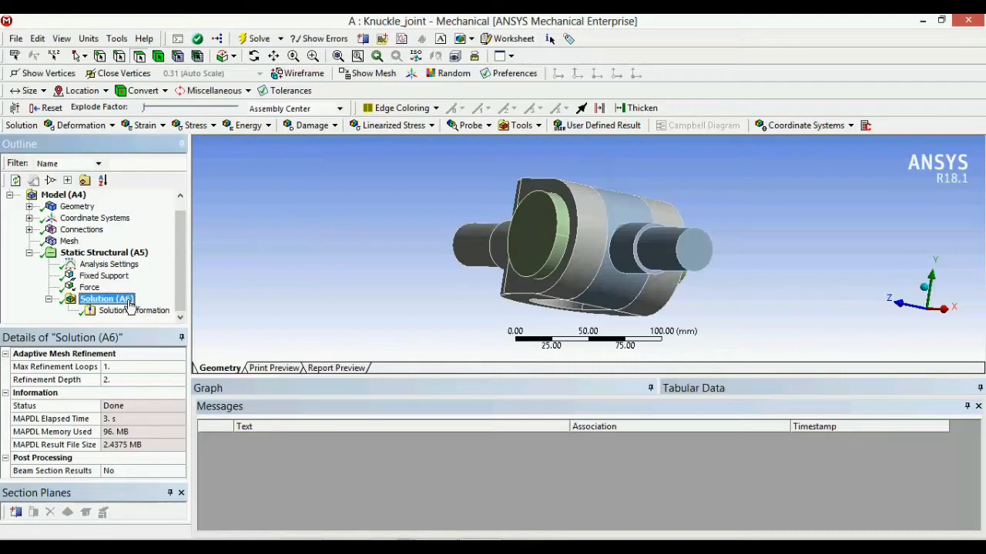
left_click(91, 126)
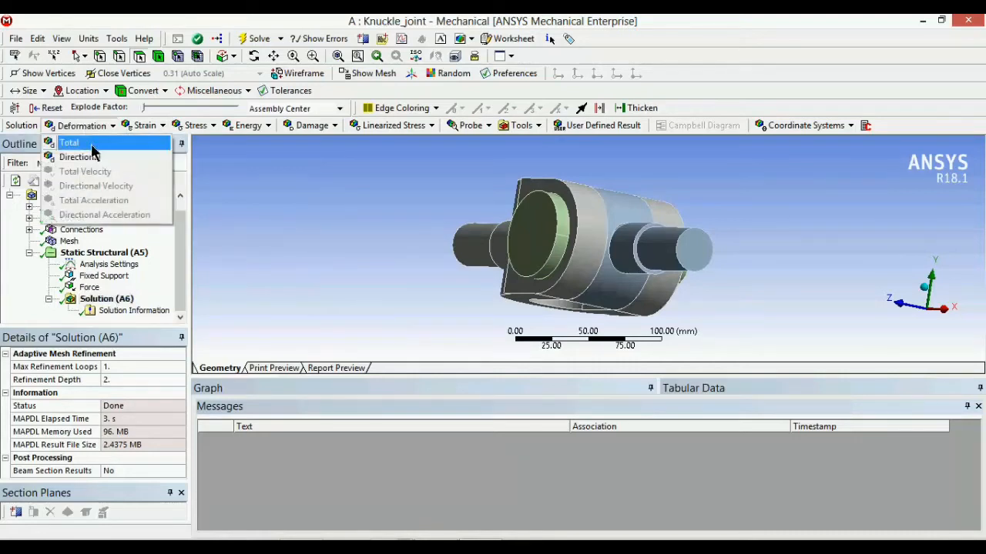
left_click(85, 144)
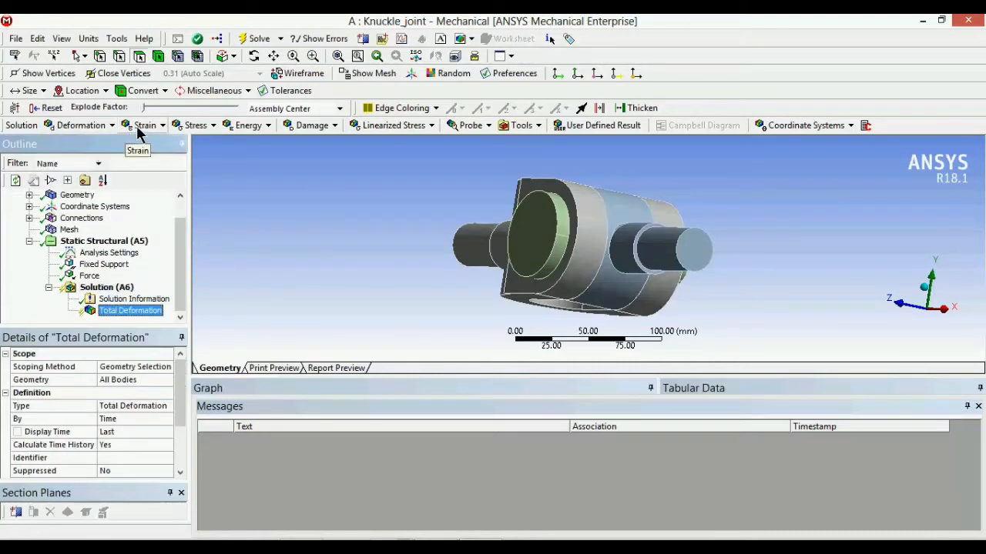
Add Equivalent (von-Mises) stress and Equivalent (von-Mises) strain results to the solution
left_click(182, 129)
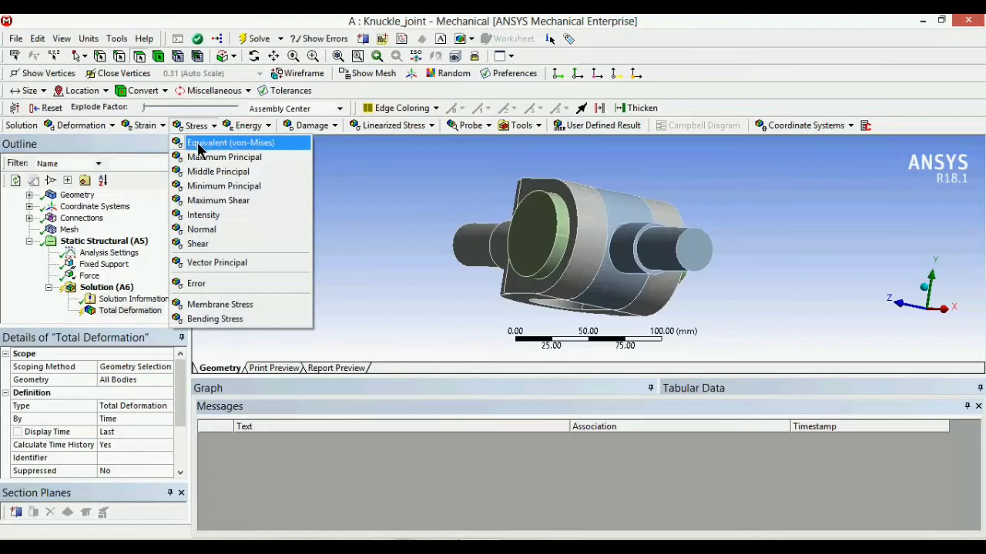
left_click(199, 147)
left_click(143, 125)
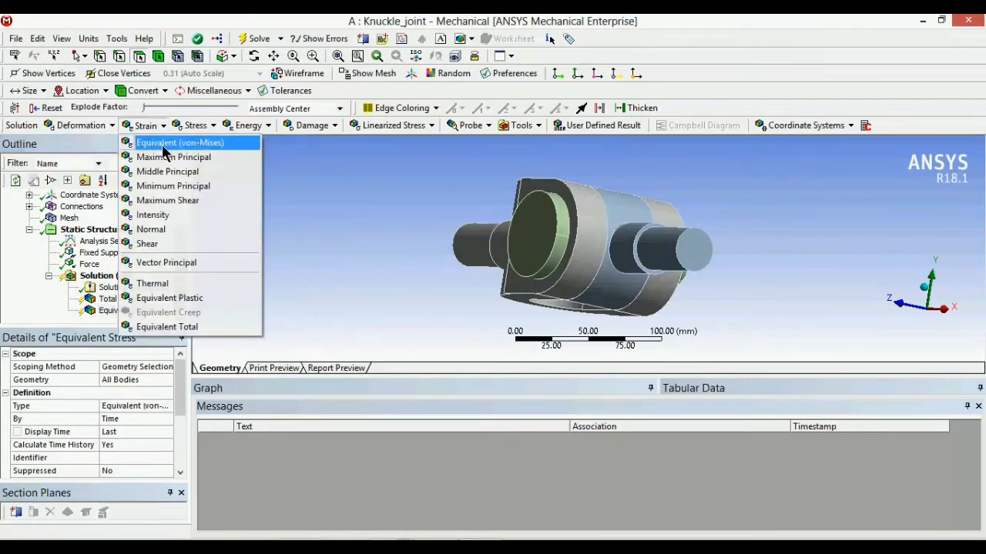
left_click(163, 147)
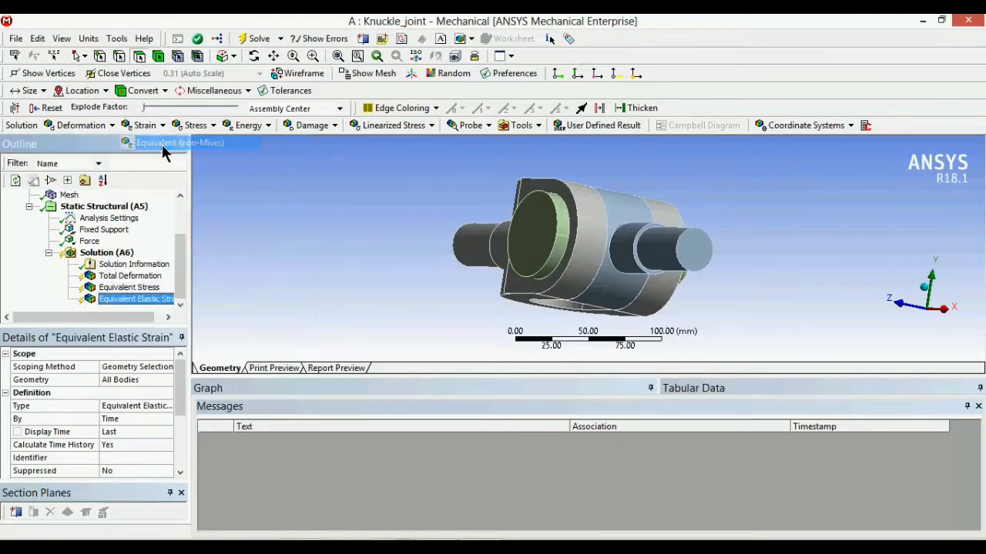
Solve the solution again to evaluate the newly added deformation, stress and strain results
left_click(154, 277)
left_click(116, 254)
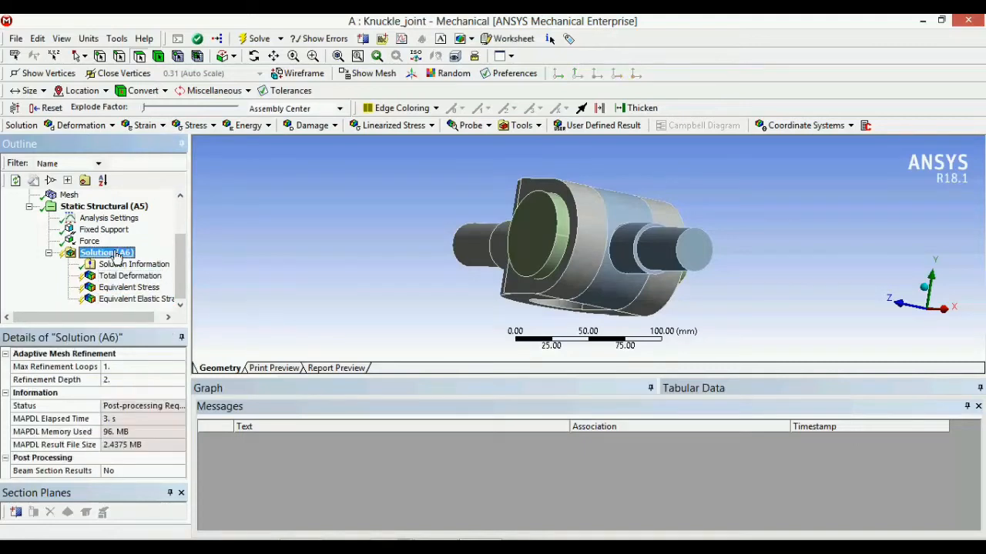
left_click(254, 38)
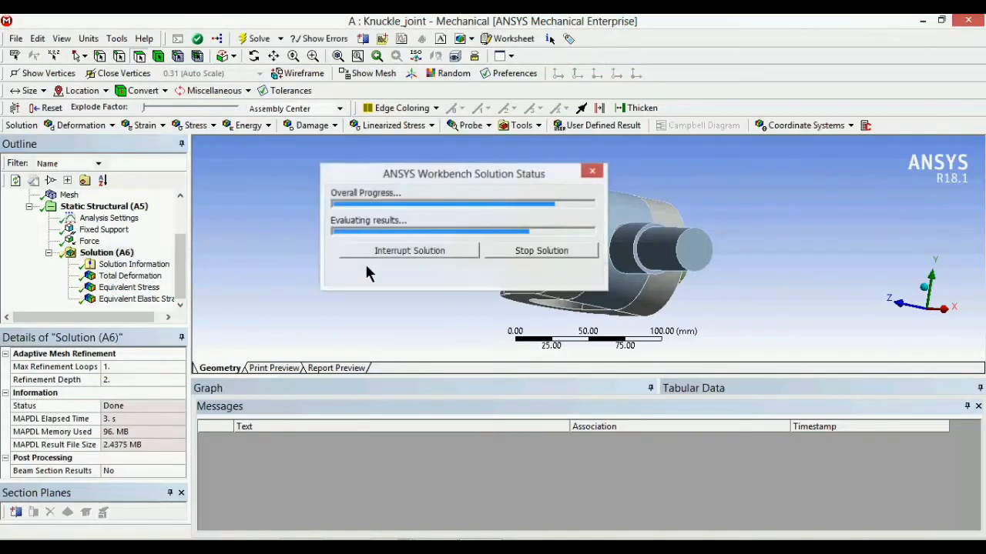
Shrink the messages area to make room for the graph and display the Total Deformation result on the joint
middle_click_drag(739, 283, 428, 351)
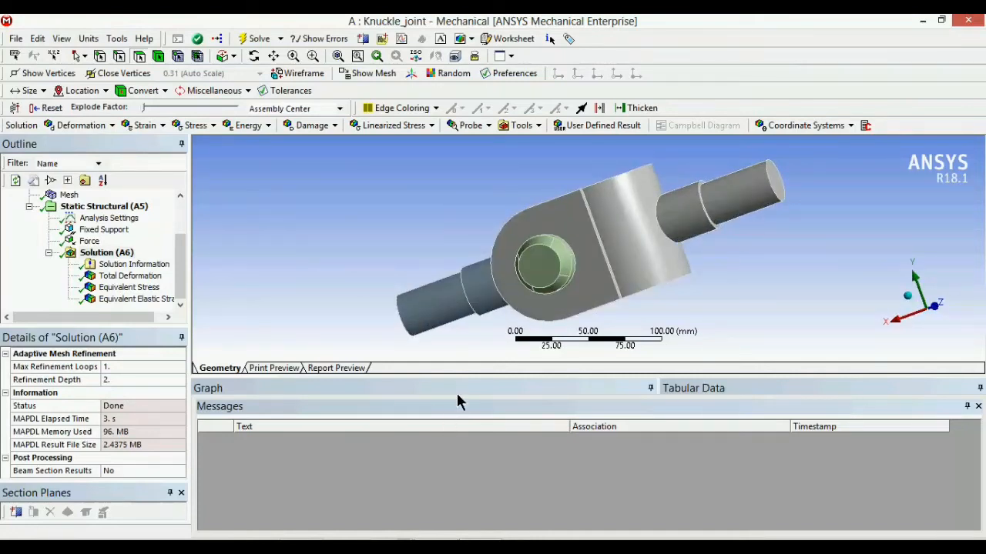
left_click_drag(493, 408, 510, 532)
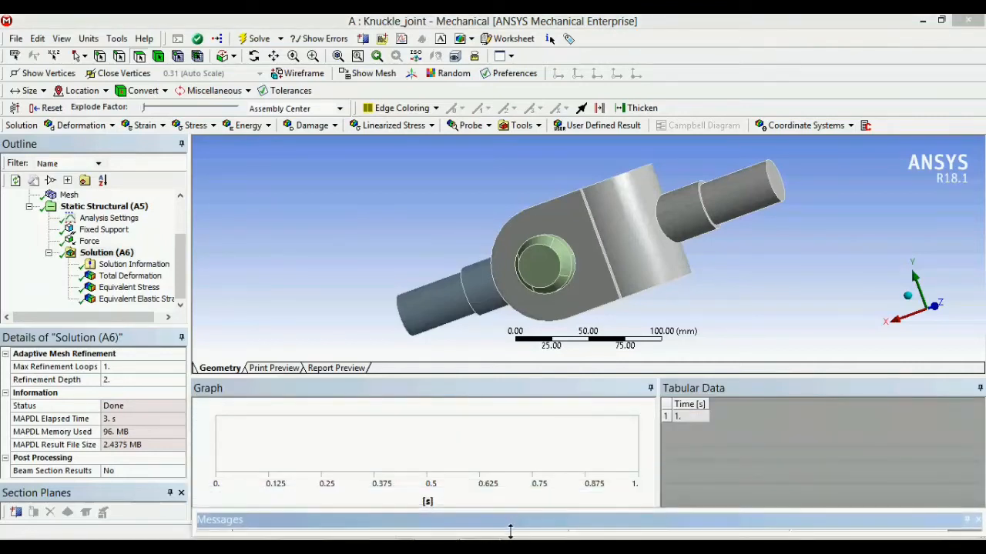
left_click(125, 276)
left_click_drag(453, 240, 462, 294)
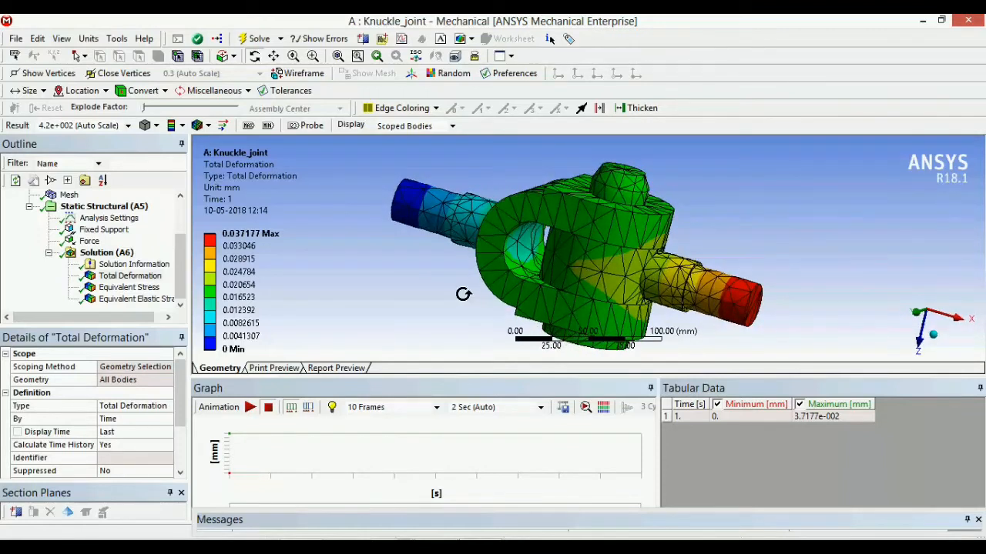
Play the Total Deformation animation, pause it to inspect the joint from several sides, and resume playback
left_click(257, 409)
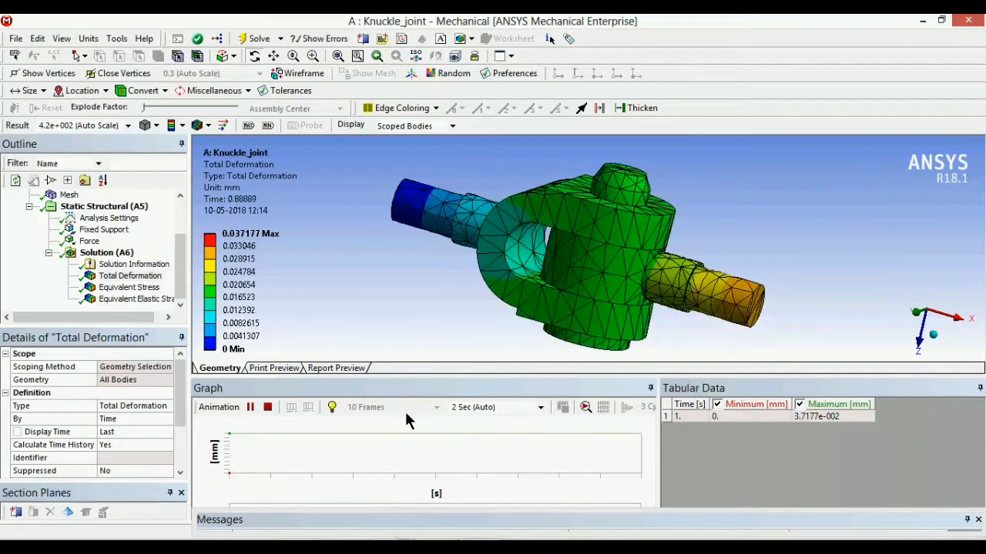
left_click(250, 408)
left_click_drag(556, 329, 614, 222)
left_click_drag(534, 302, 766, 306)
left_click_drag(680, 301, 788, 295)
left_click_drag(657, 282, 438, 322)
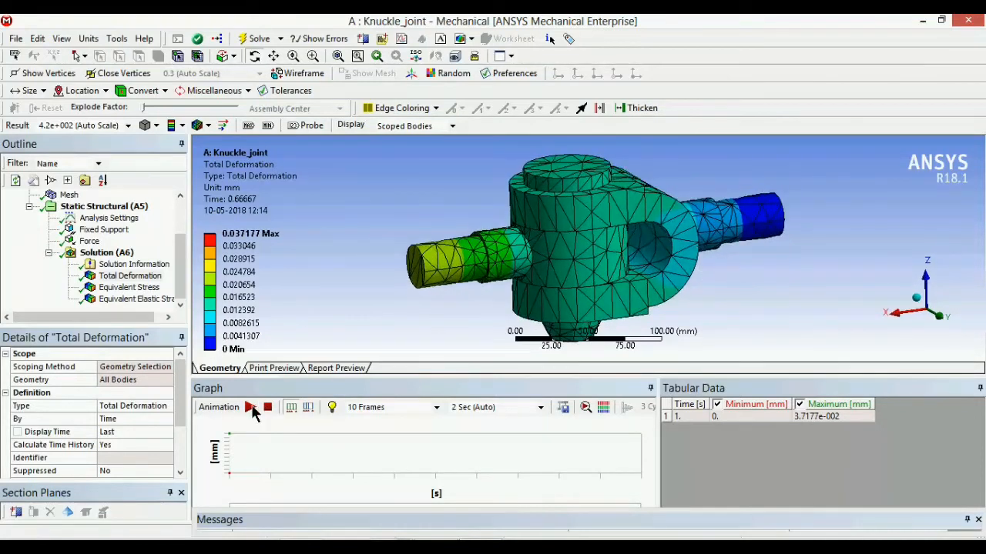
left_click(250, 407)
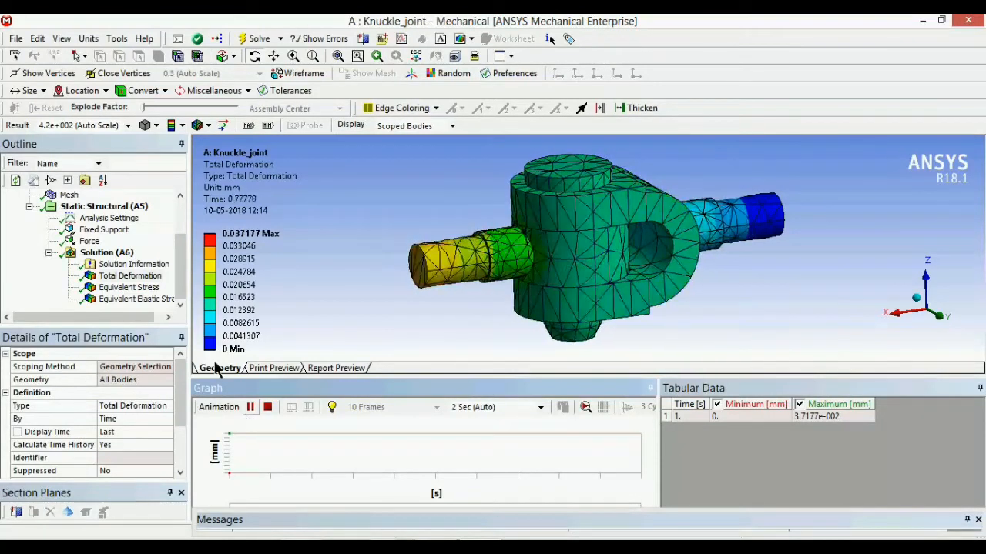
Insert a figure of the current view under the Total Deformation result
left_click(123, 277)
right_click(123, 279)
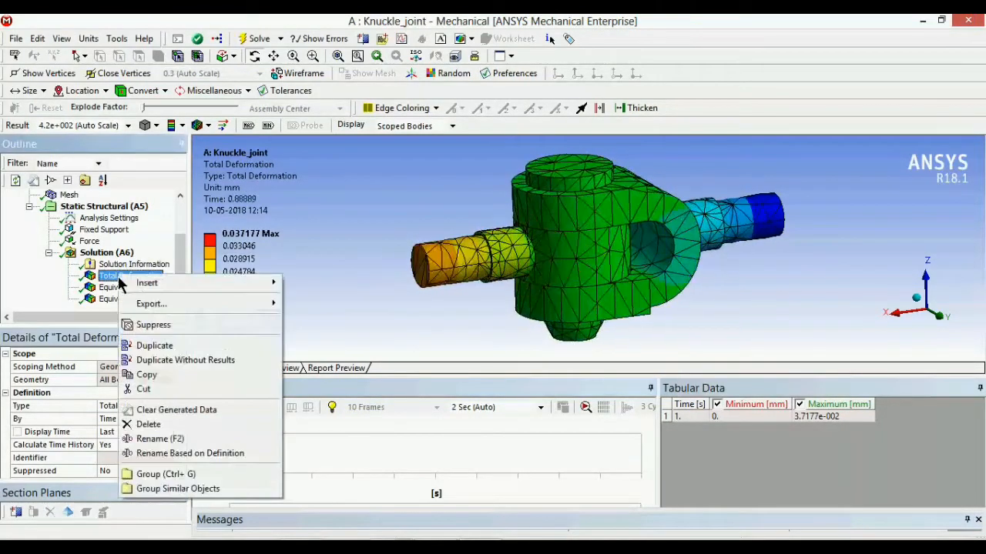
left_click(116, 279)
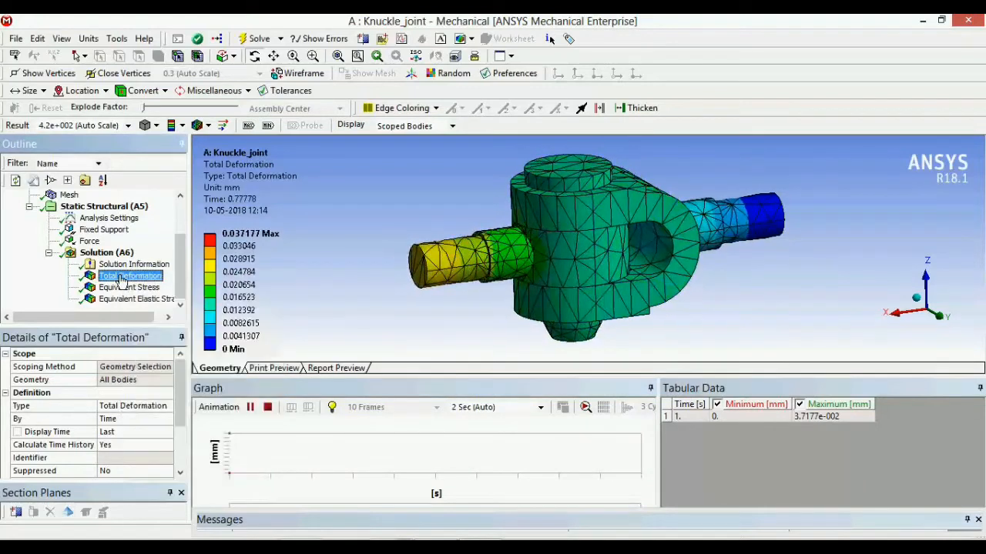
left_click(462, 39)
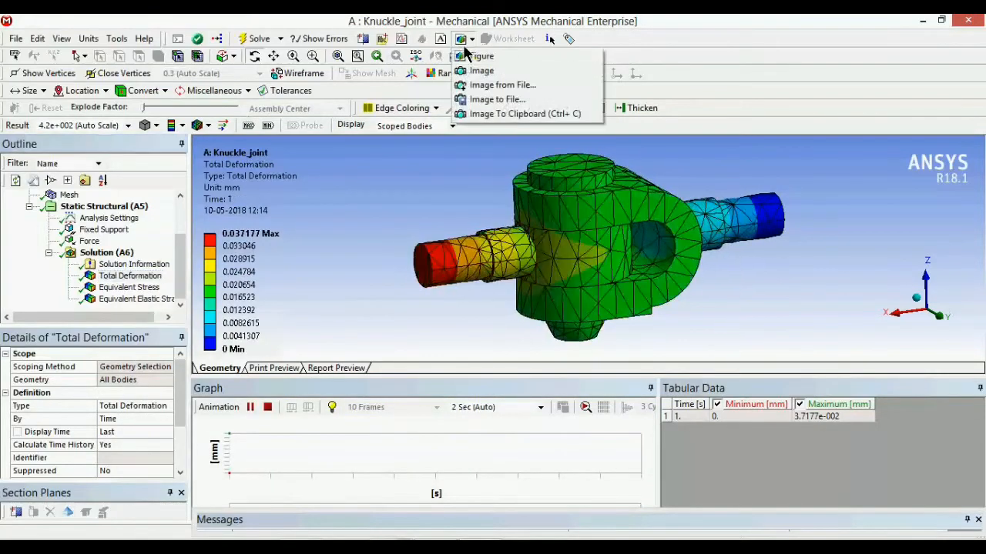
left_click(475, 58)
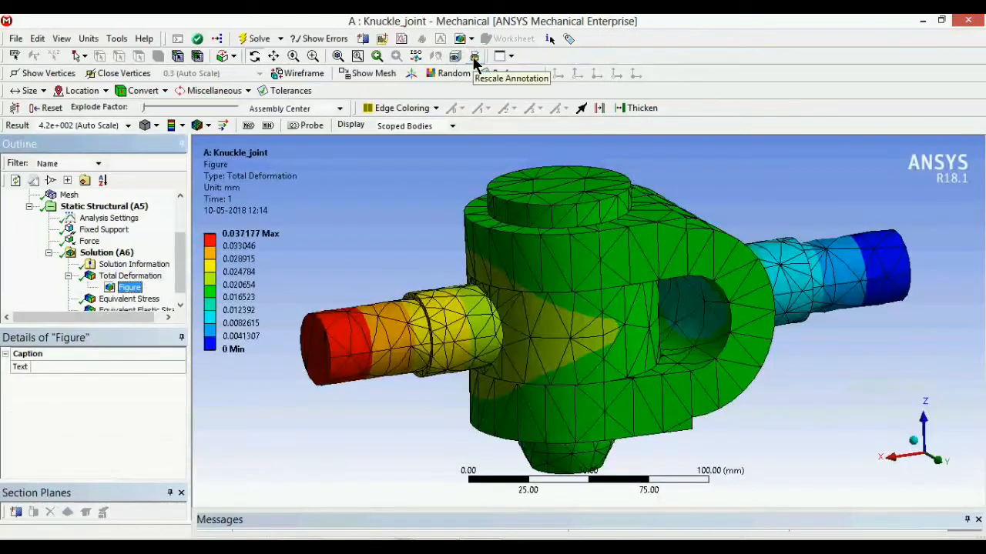
Display the Equivalent Stress result and animate it to examine the stress distribution in the joint
left_click(154, 299)
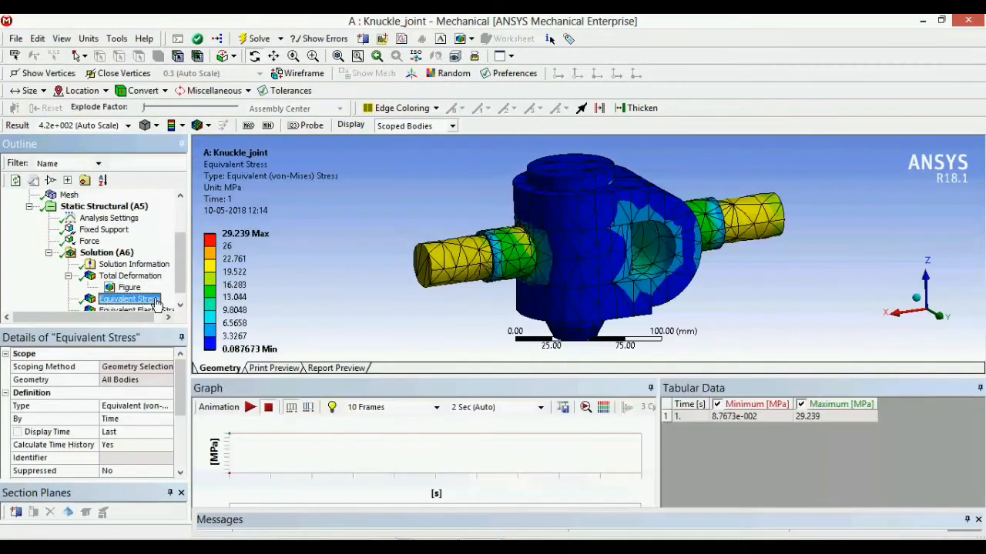
left_click(249, 408)
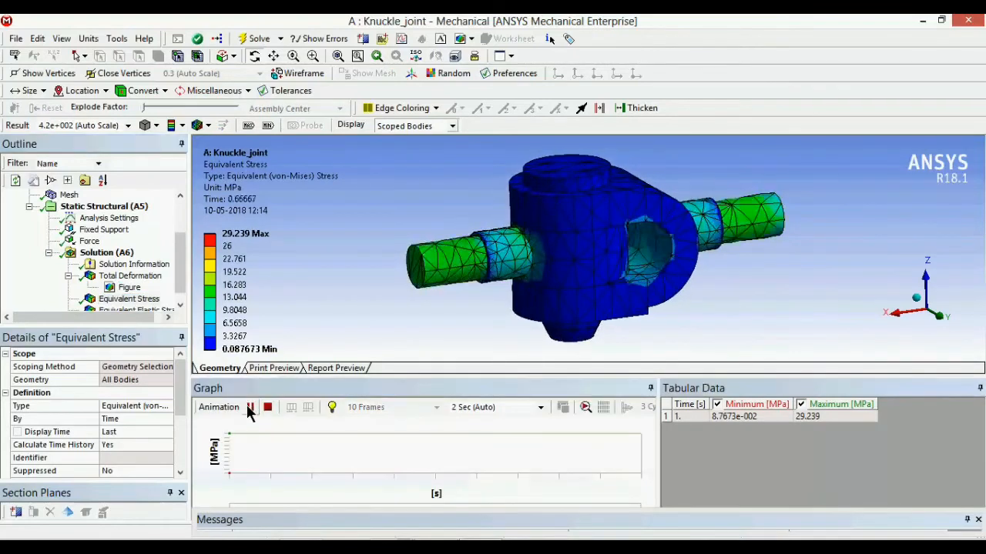
left_click_drag(758, 309, 638, 326)
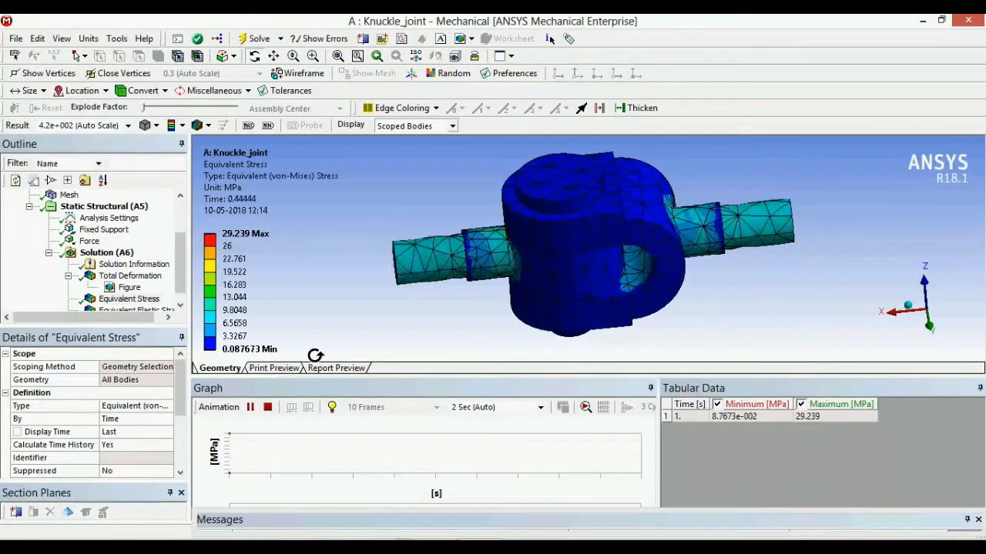
Insert a figure of the current view under the Equivalent Stress result
left_click(144, 300)
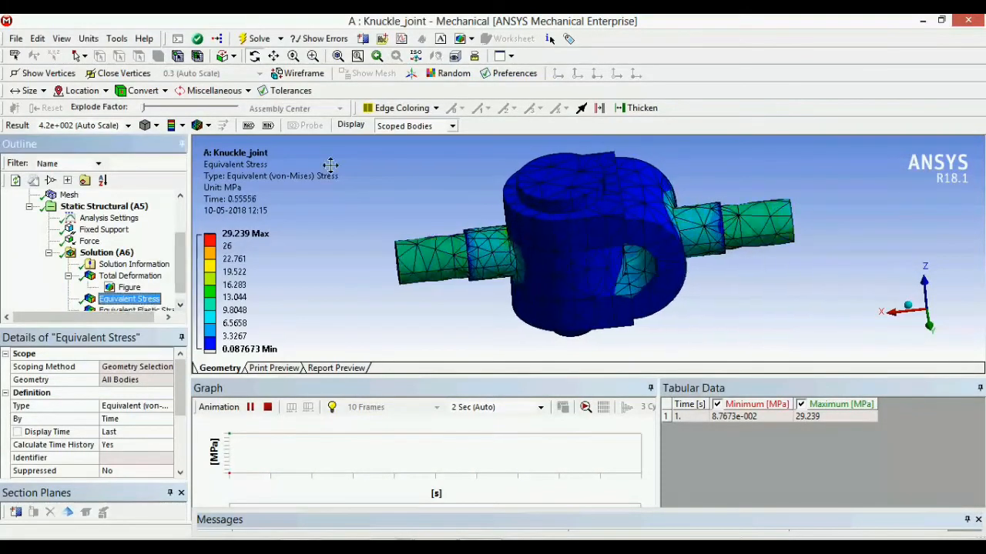
left_click(462, 40)
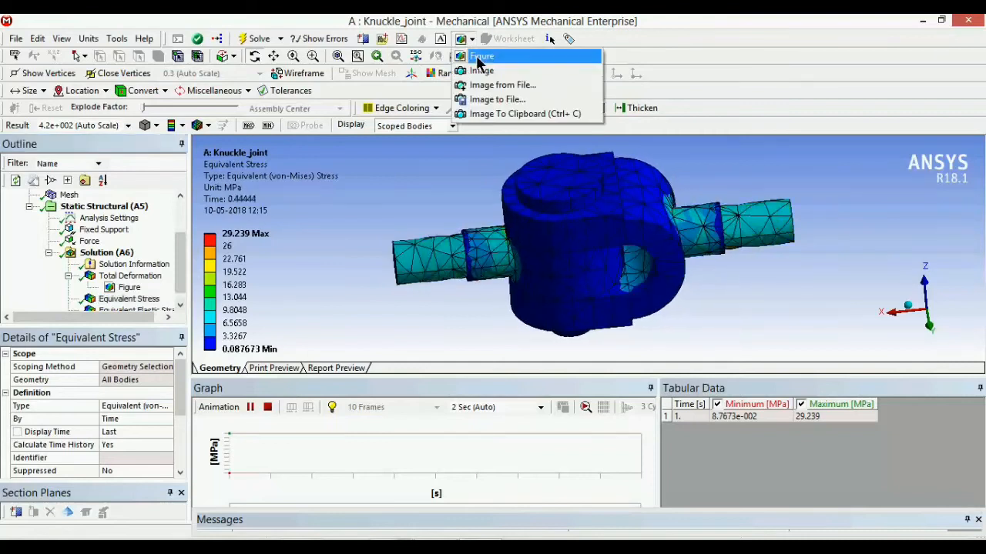
left_click(477, 57)
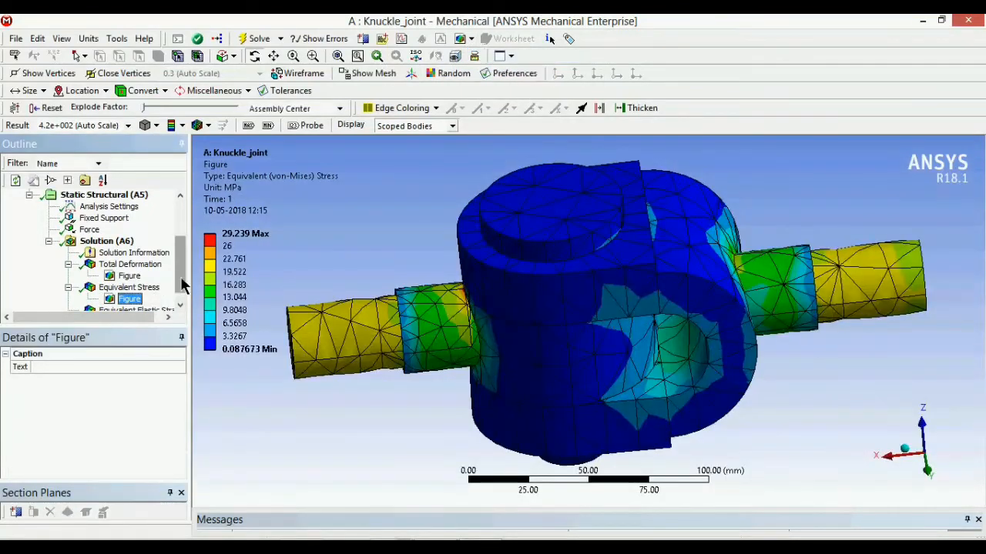
Display the Equivalent Elastic Strain result and animate it to examine the strain distribution in the joint
left_click(180, 304)
left_click(146, 300)
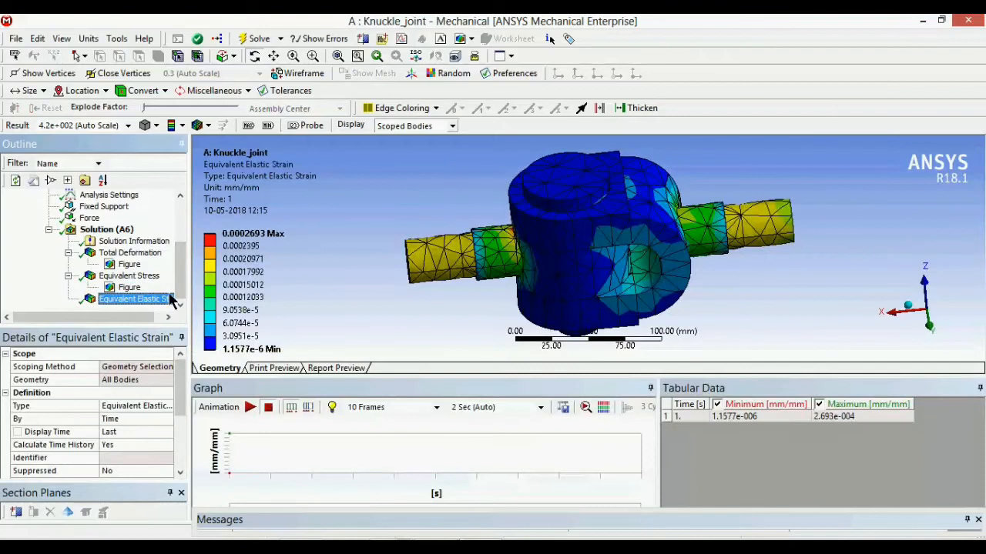
left_click(249, 407)
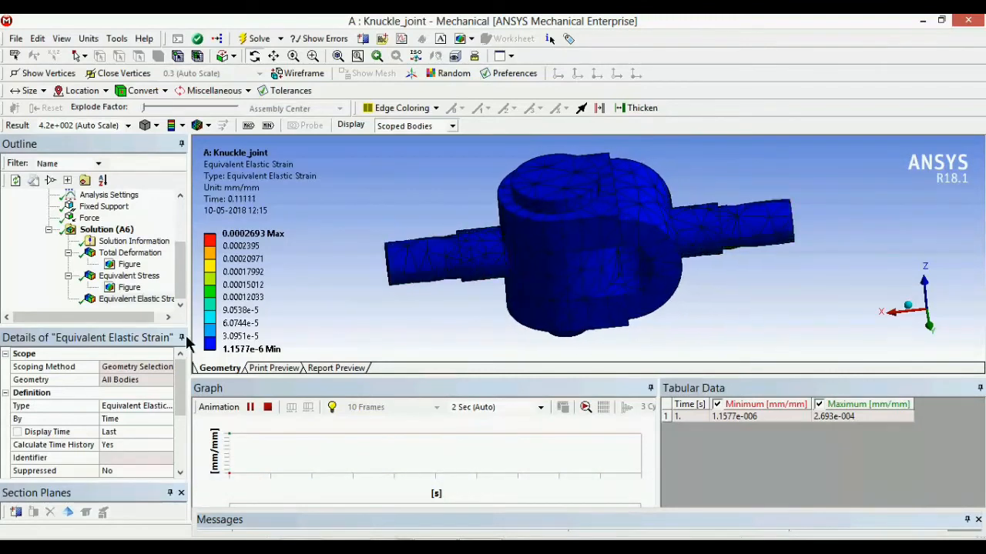
Insert a figure of the current view under the Equivalent Elastic Strain result
left_click(171, 299)
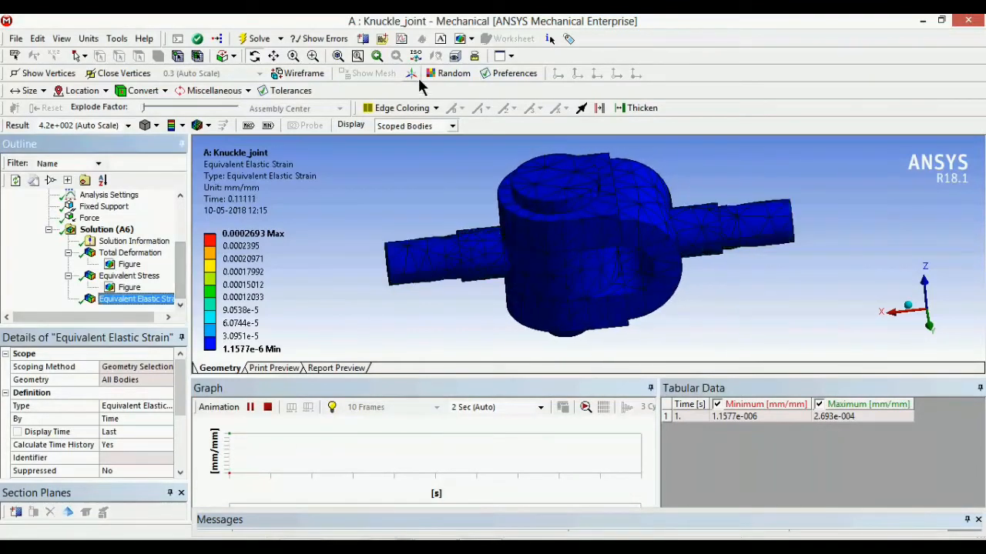
left_click(467, 38)
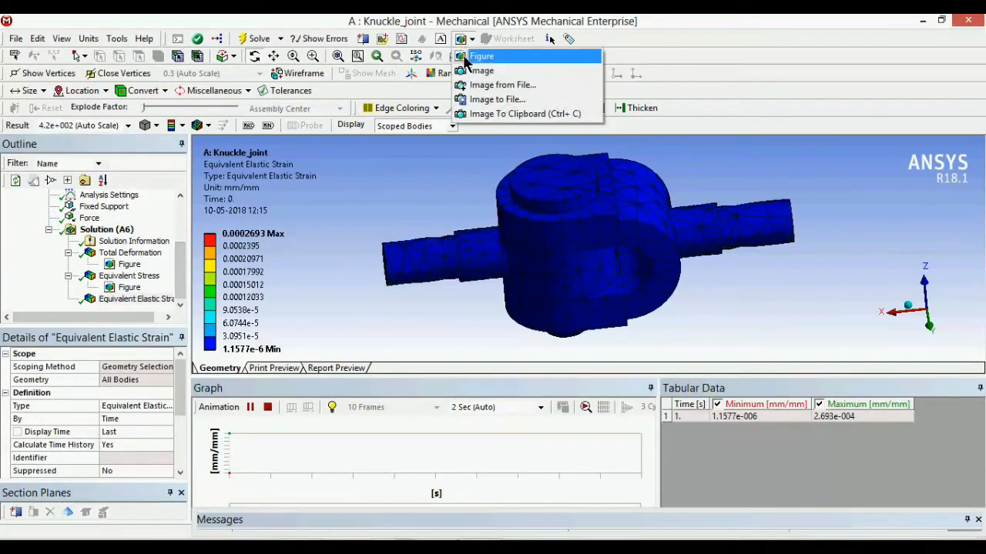
left_click(476, 57)
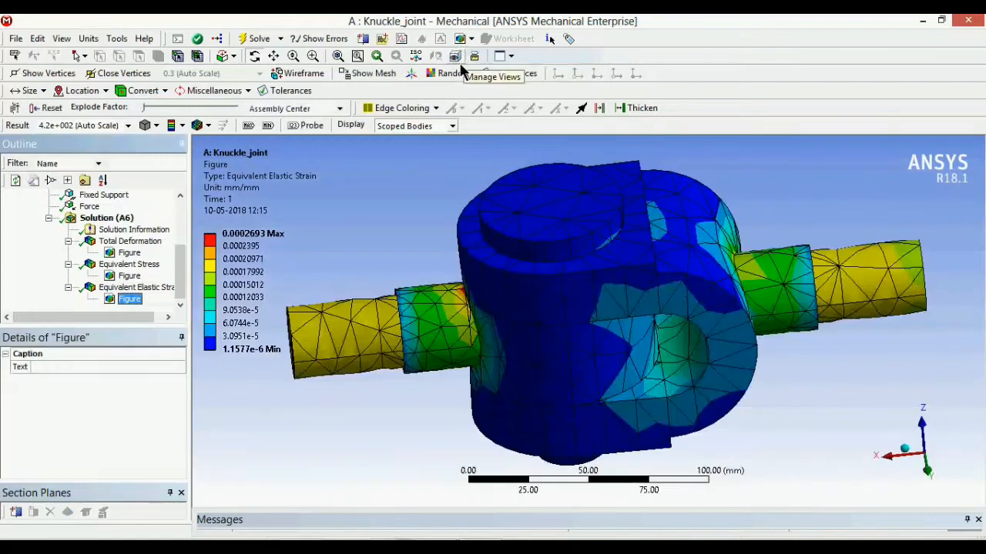
Review the Equivalent Elastic Strain result, mesh, geometry, solver output and Total Deformation result of the knuckle joint model
left_click(135, 287)
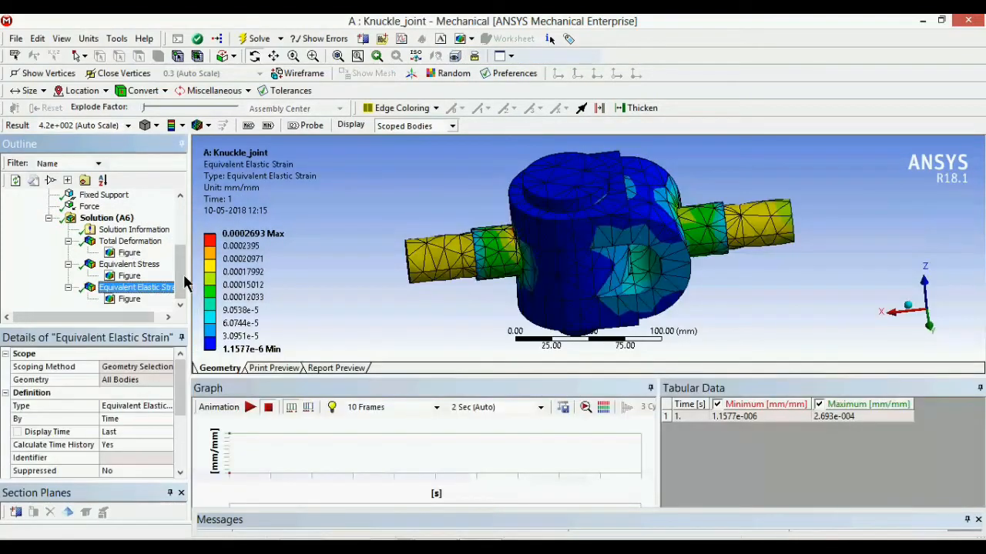
left_click_drag(180, 258, 182, 210)
left_click(69, 252)
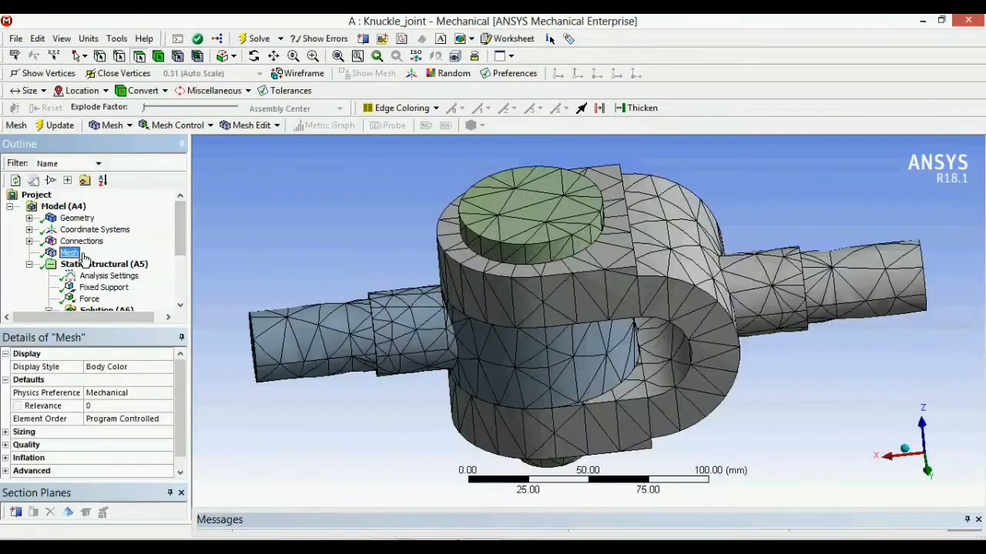
left_click(76, 219)
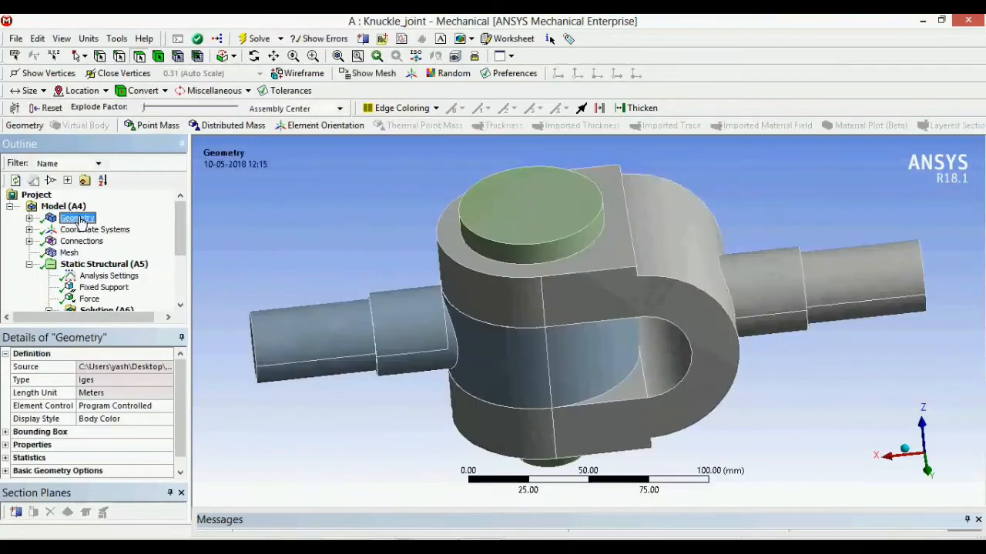
left_click_drag(179, 233, 185, 266)
left_click(112, 243)
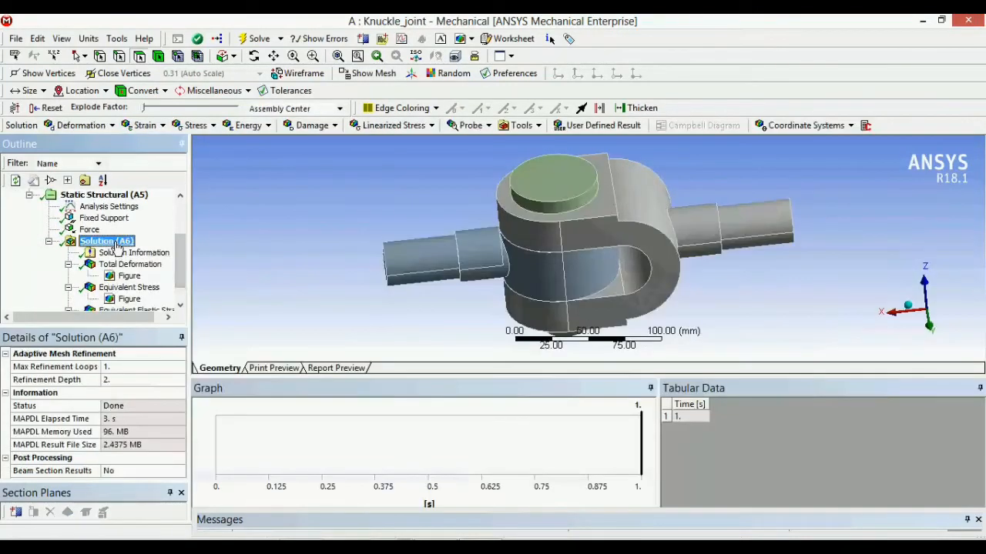
left_click(122, 253)
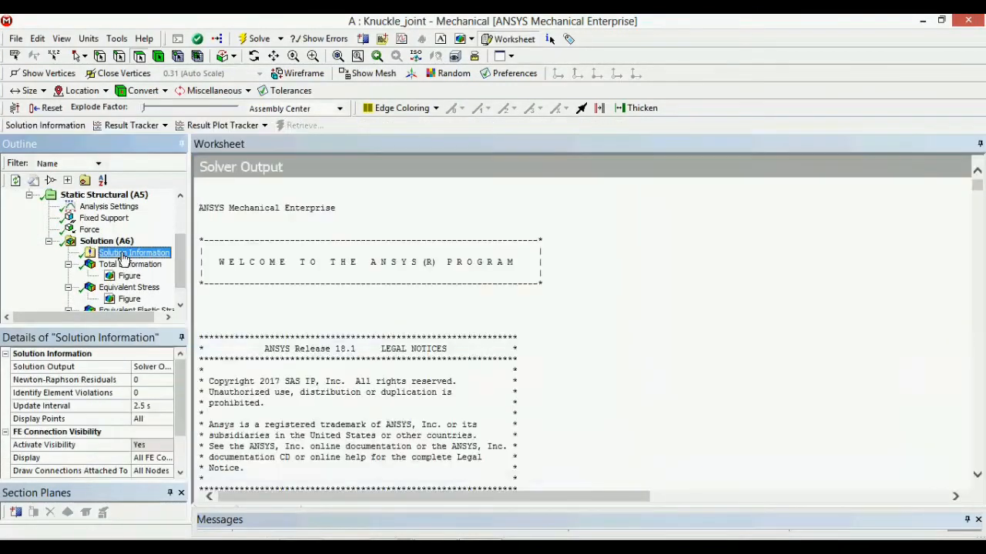
left_click(125, 264)
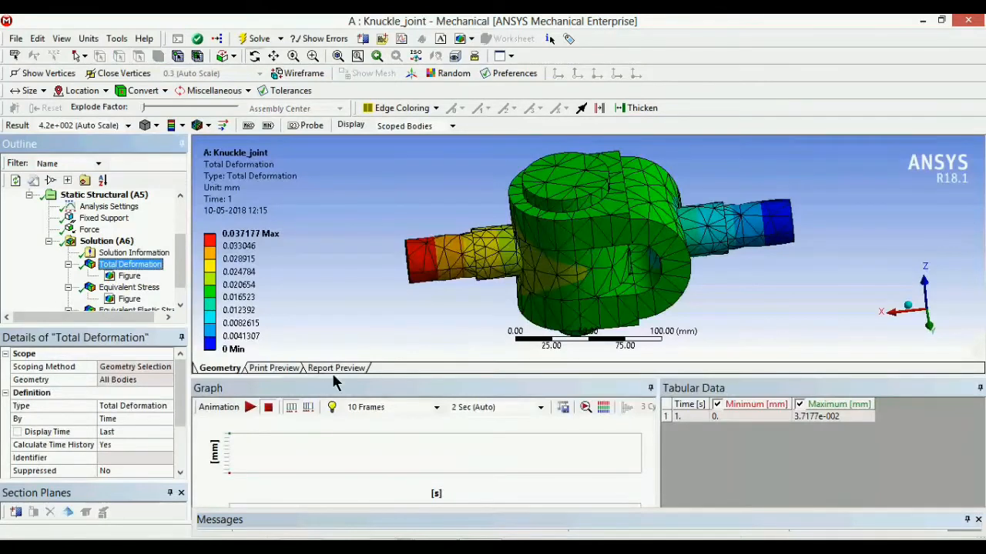
Generate the report preview and examine its title page and the Analysis Settings section
left_click(334, 370)
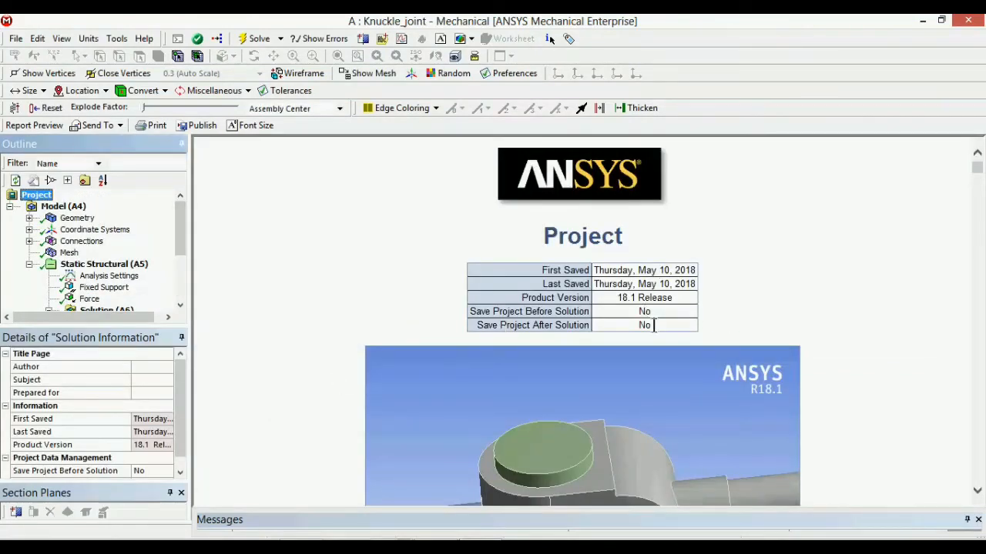
mouse_move(980, 174)
left_mouse_down()
mouse_move(978, 430)
mouse_move(977, 165)
left_mouse_up()
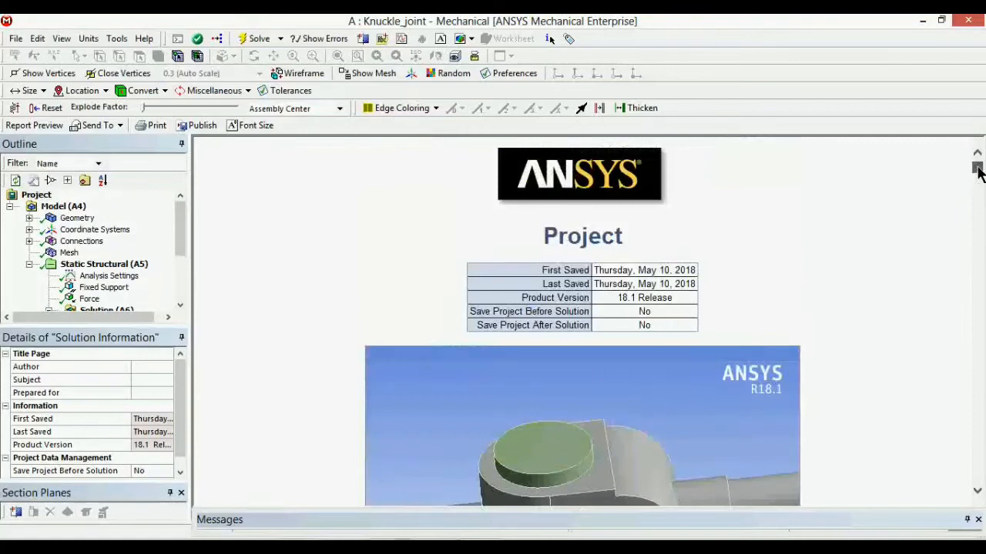
left_click(107, 276)
left_click_drag(179, 245, 185, 268)
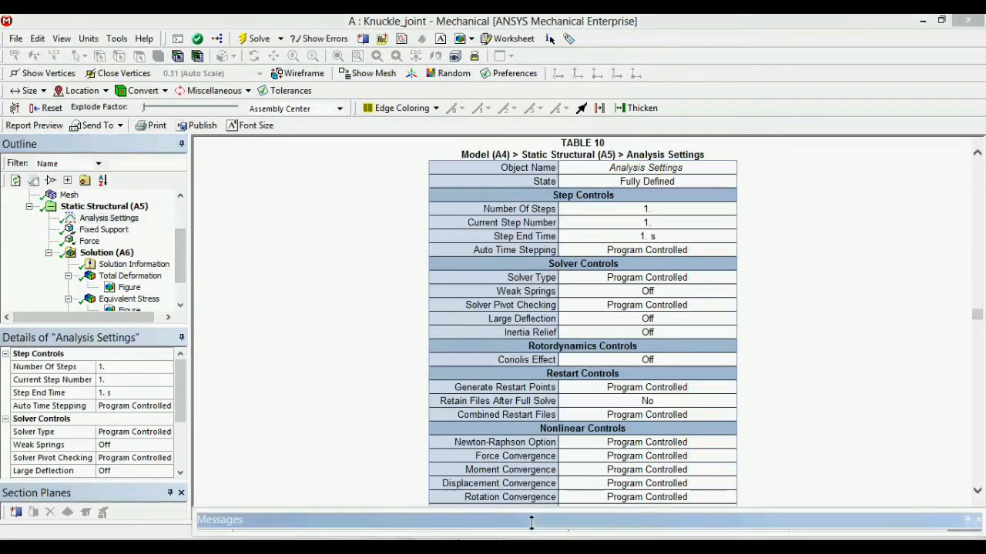
Show the Equivalent Elastic Strain section of the report and close the Messages pane
mouse_move(531, 521)
left_click_drag(531, 473, 532, 485)
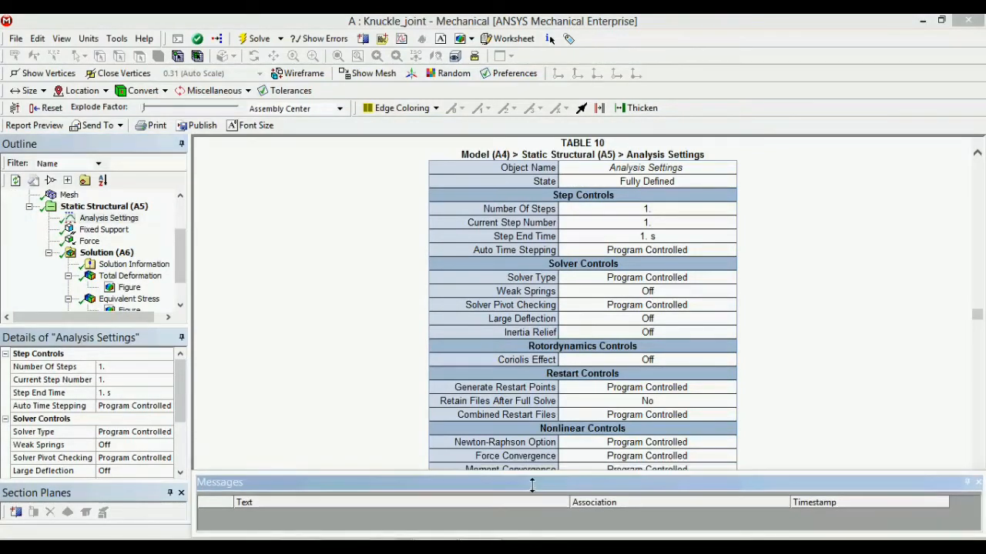
left_click_drag(179, 262, 183, 311)
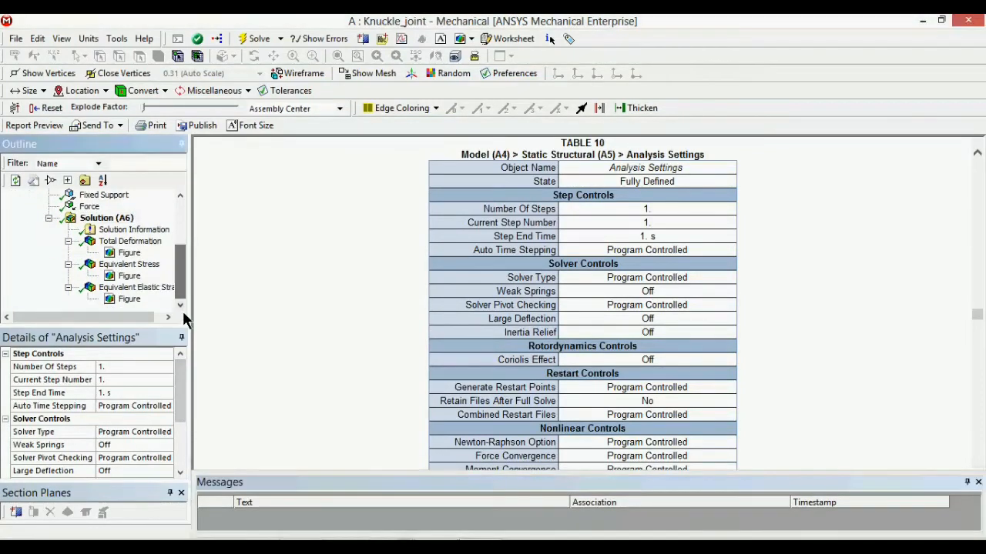
left_click(164, 289)
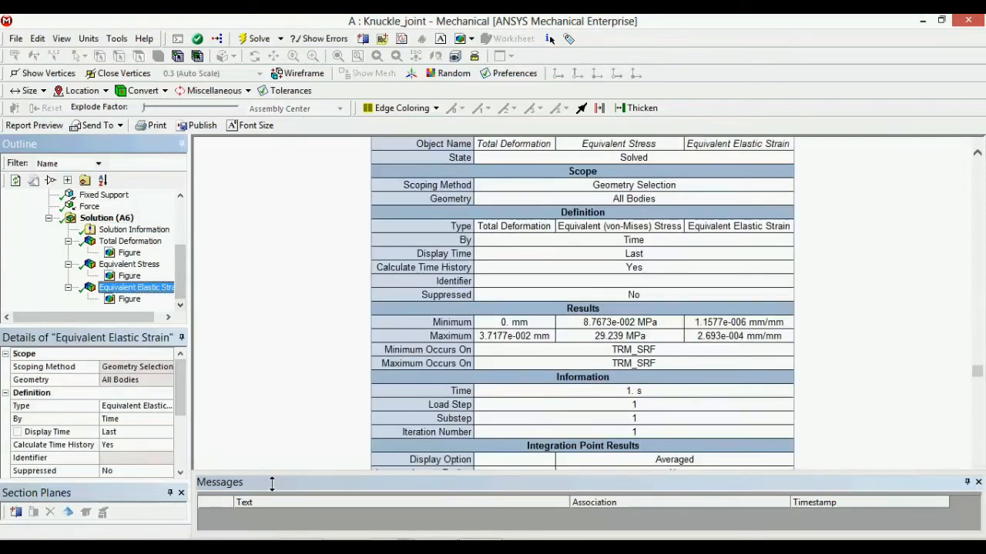
left_click(978, 483)
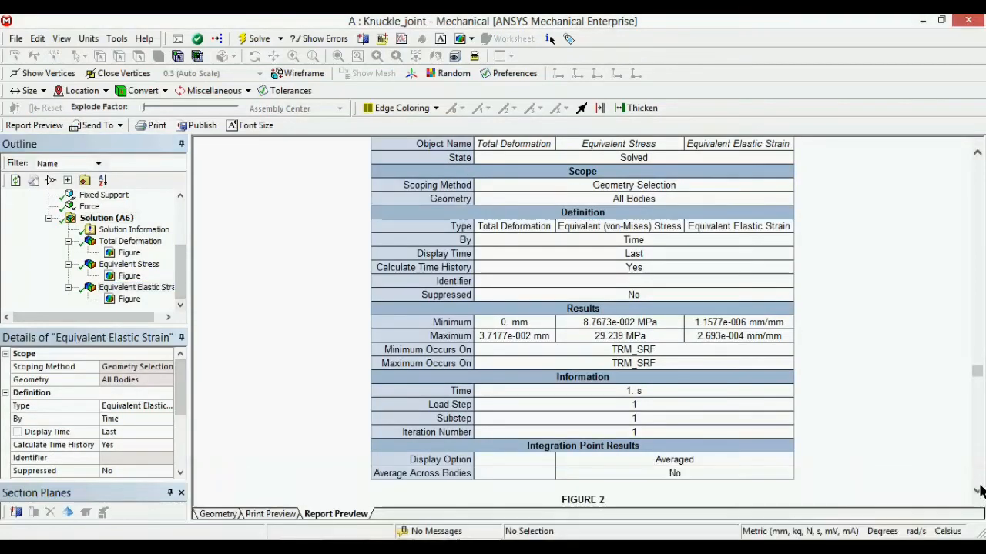
Fill in the project's title page with the author's name, subject "Static Structural Analysis" and prepared for "Knuckle Joint"
left_click(217, 514)
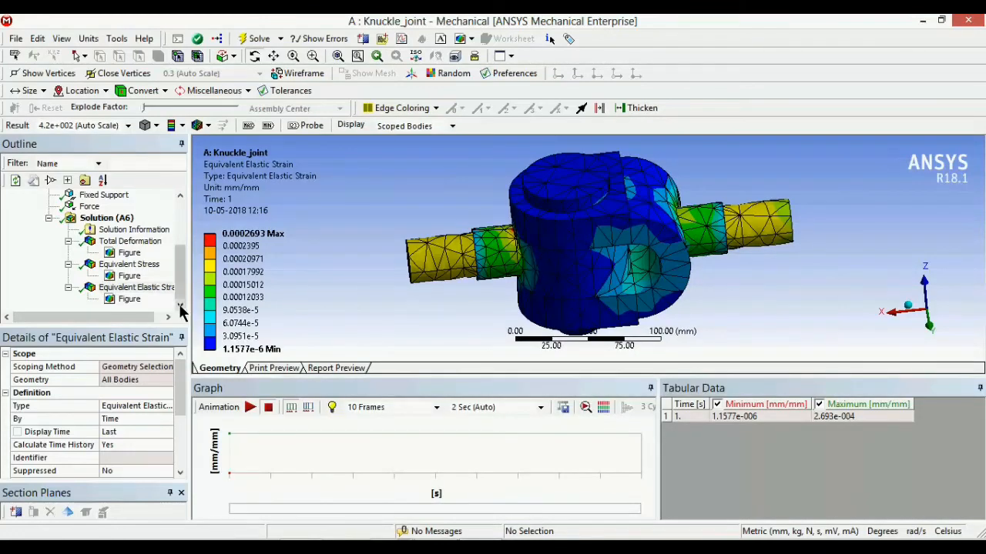
left_click_drag(183, 396, 184, 349)
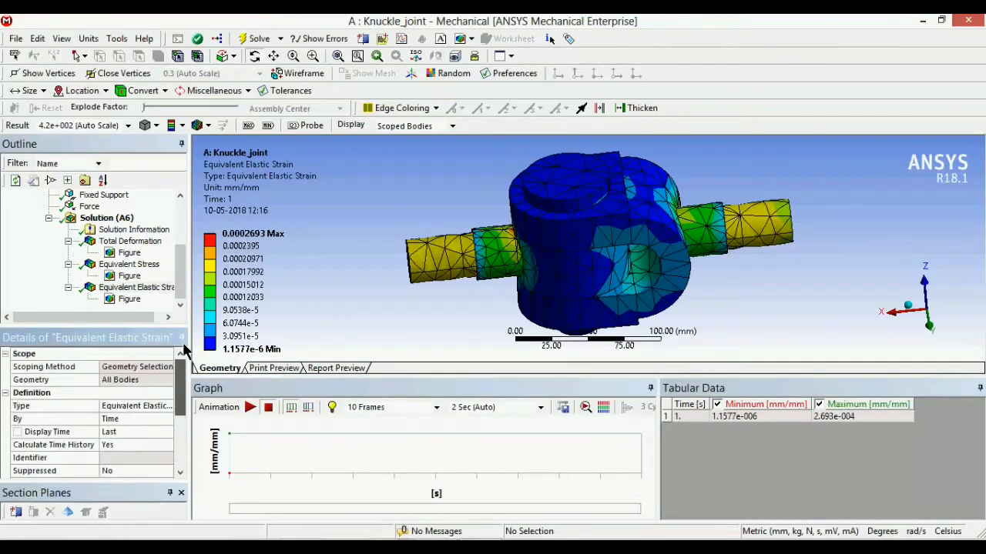
left_click(176, 268)
left_click_drag(177, 273, 178, 223)
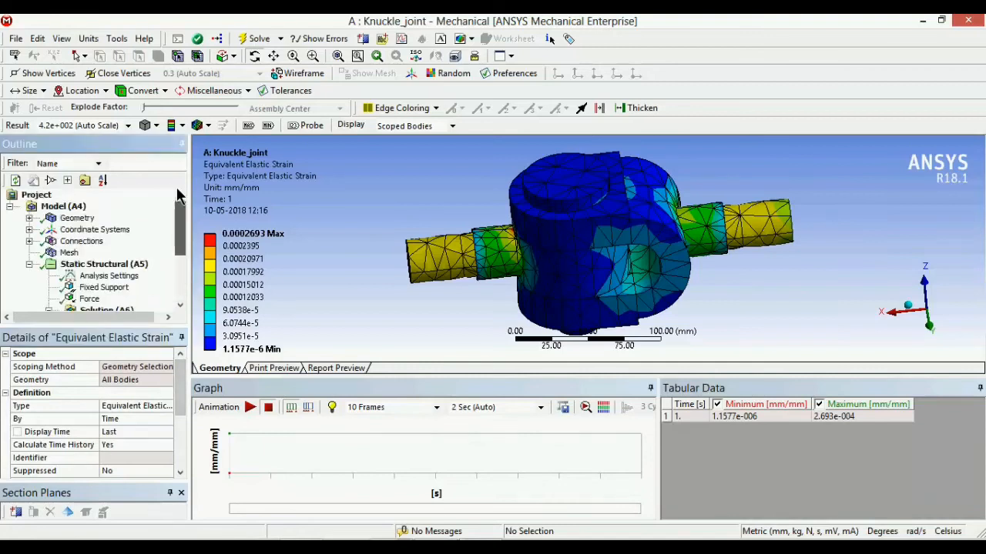
left_click(63, 206)
left_click(55, 195)
left_click(158, 370)
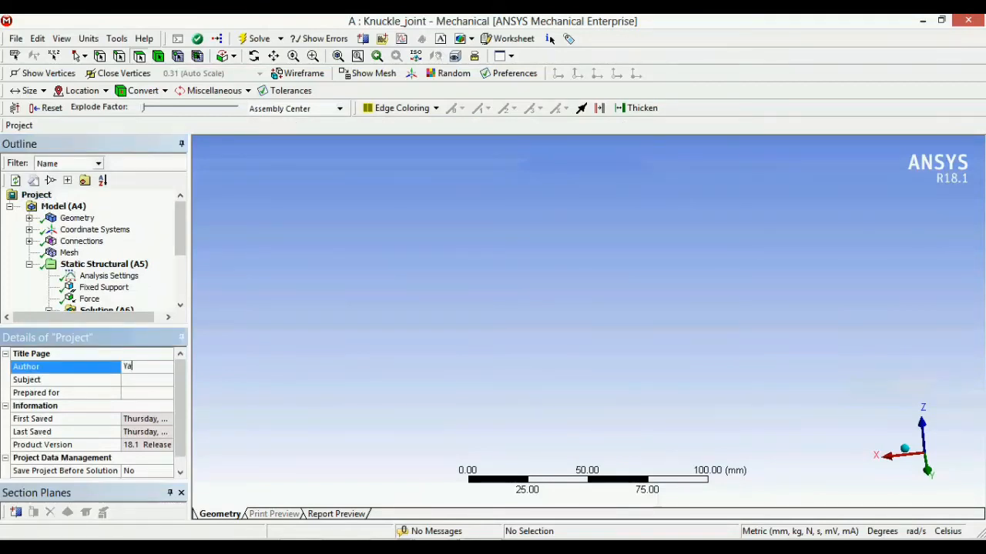
left_click(145, 382)
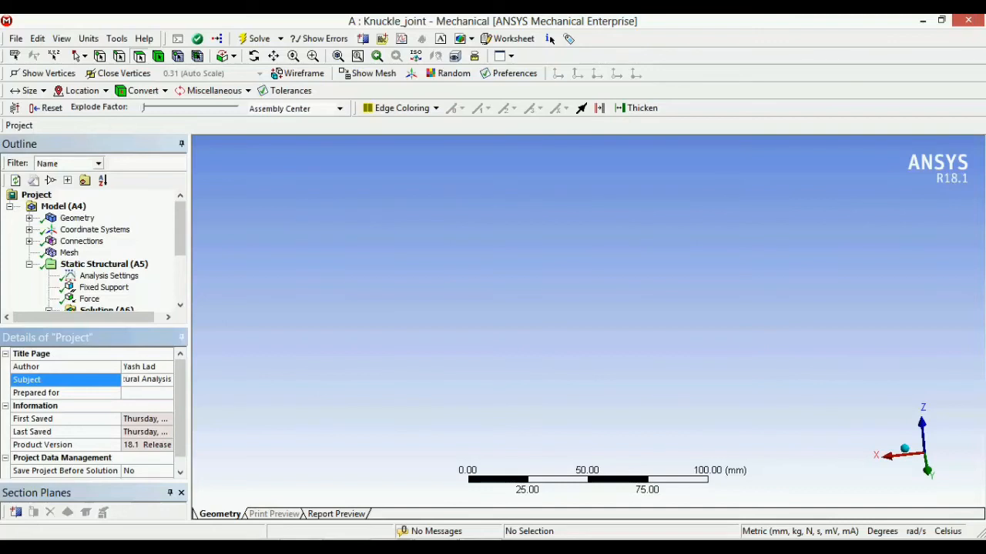
left_click(146, 394)
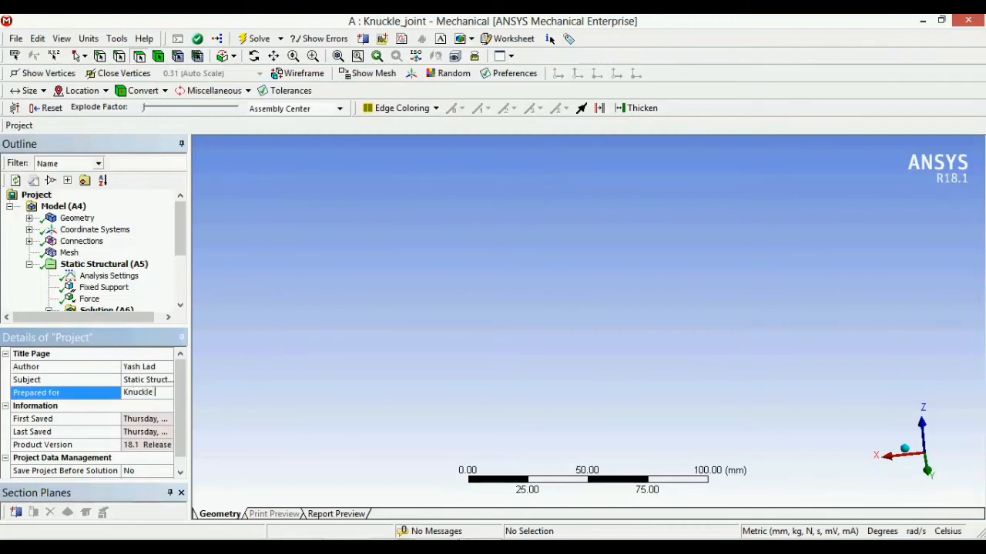
type("Knuckle Joint")
Set both Save Project Before Solution and Save Project After Solution to Yes
left_click_drag(178, 416, 183, 436)
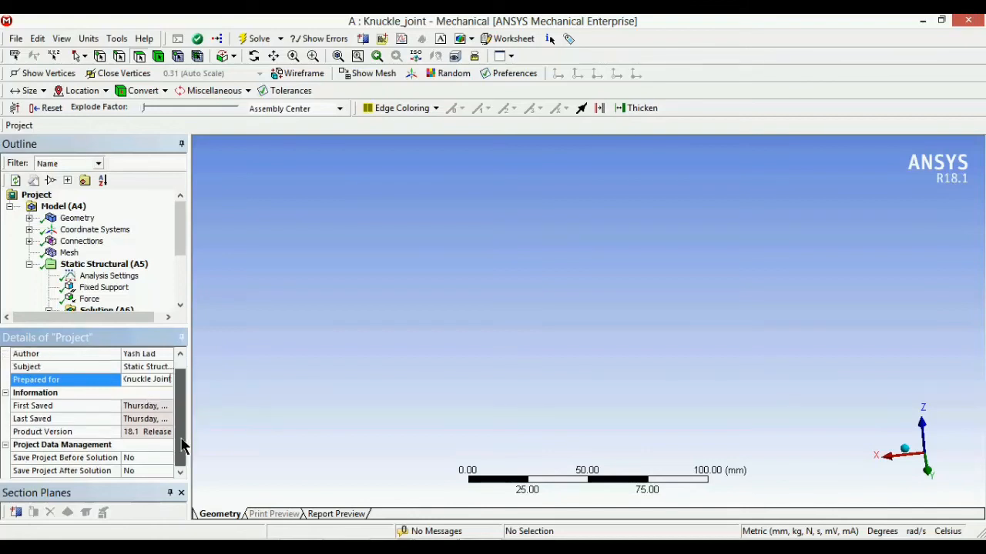
left_click(156, 457)
left_click(167, 457)
left_click(166, 478)
left_click(160, 472)
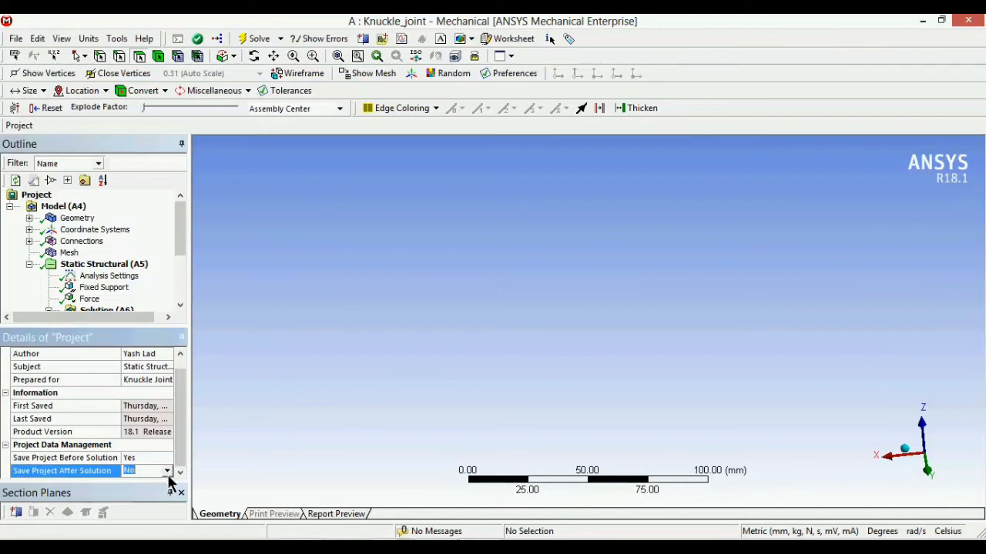
left_click(168, 472)
left_click(162, 492)
Insert a figure of the whole meshed joint under Mesh
left_click(77, 254)
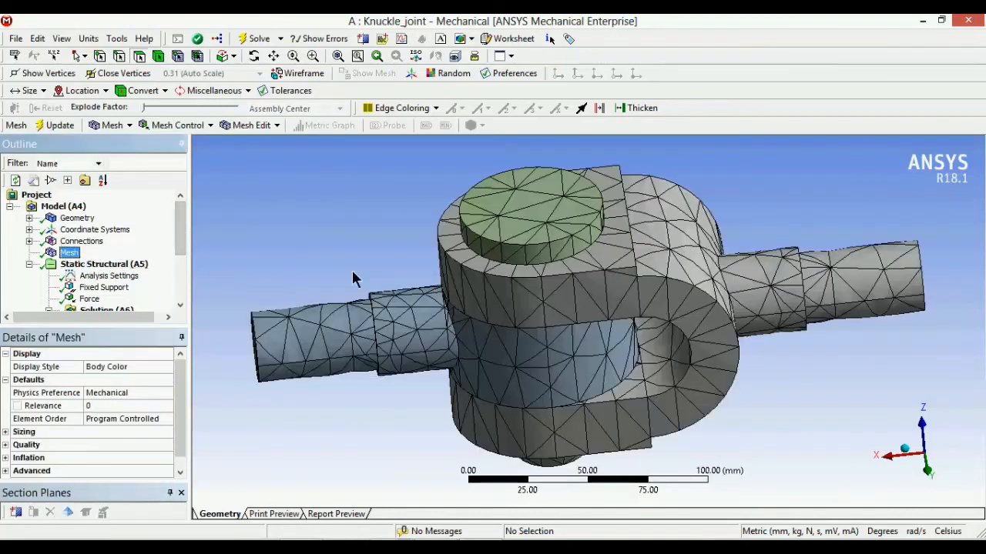
scroll(394, 251, "down", 2)
left_click(393, 258)
scroll(393, 258, "down", 3)
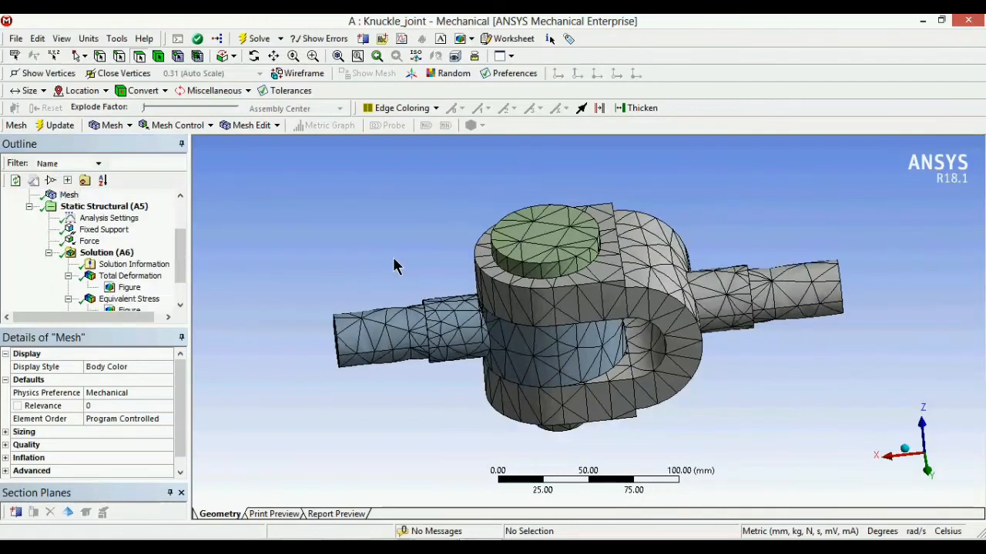
left_click(470, 40)
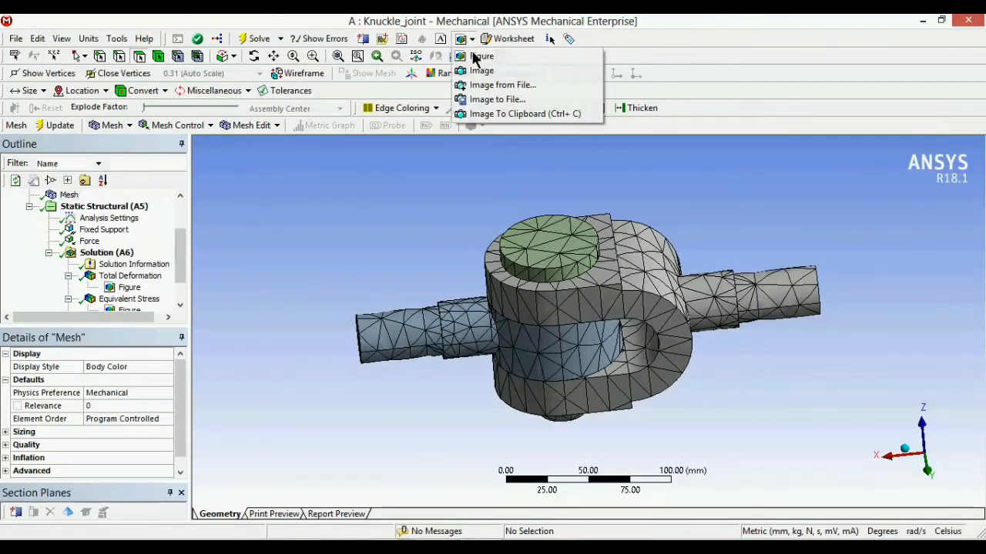
left_click(481, 57)
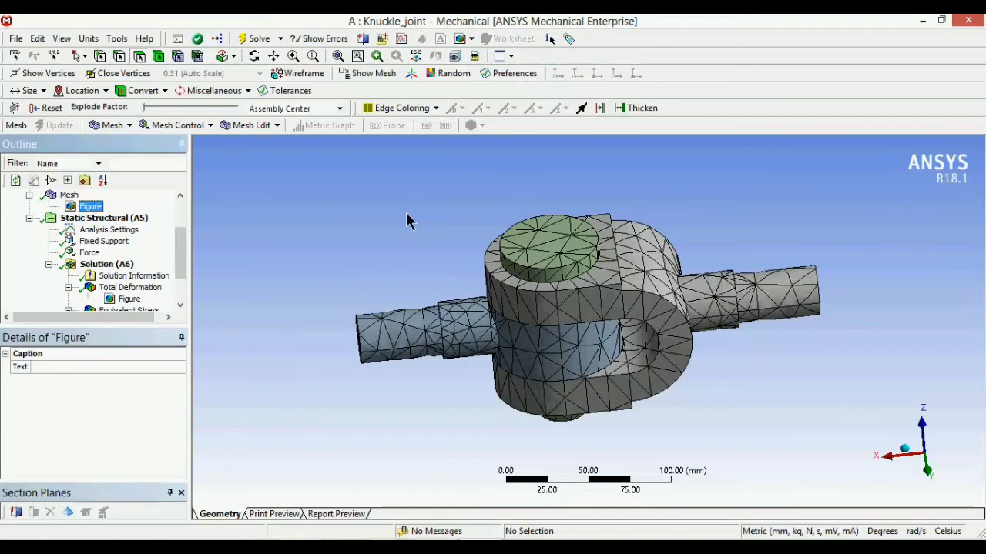
scroll(115, 254, "up", 2)
Regenerate the report preview and review it from the title page through the mesh and result figures to the Gray Cast Iron material tables
left_click(90, 218)
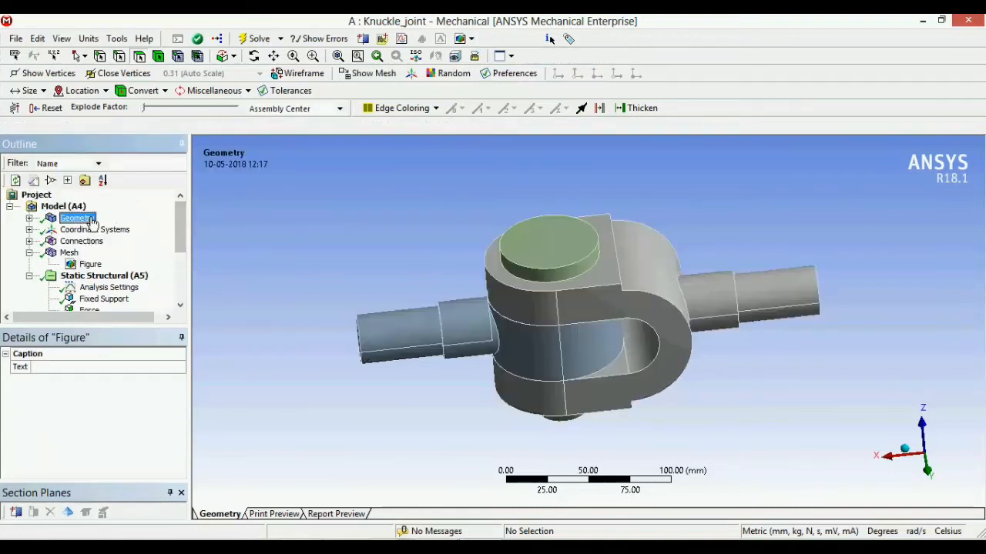
left_click(354, 515)
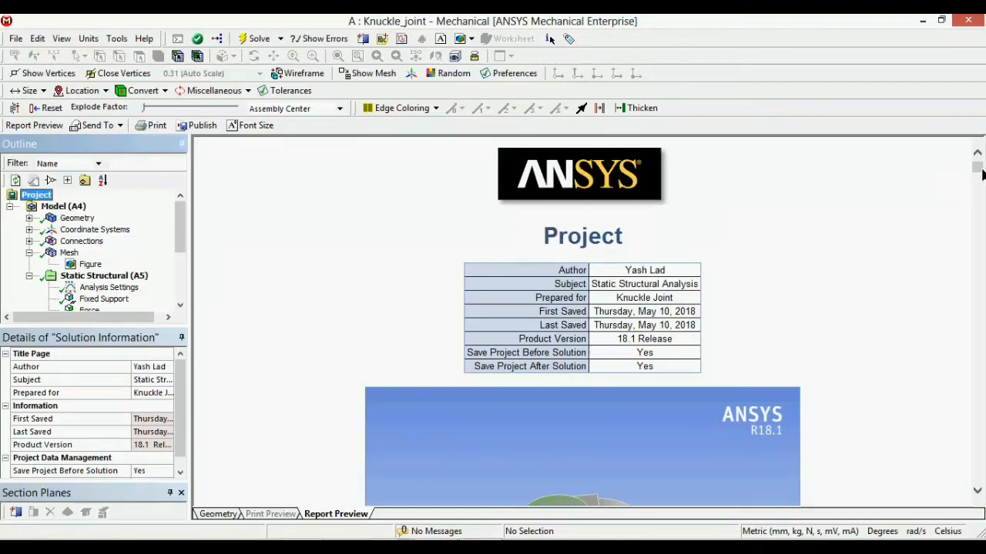
left_click_drag(980, 175, 983, 301)
scroll(582, 323, "down", 5)
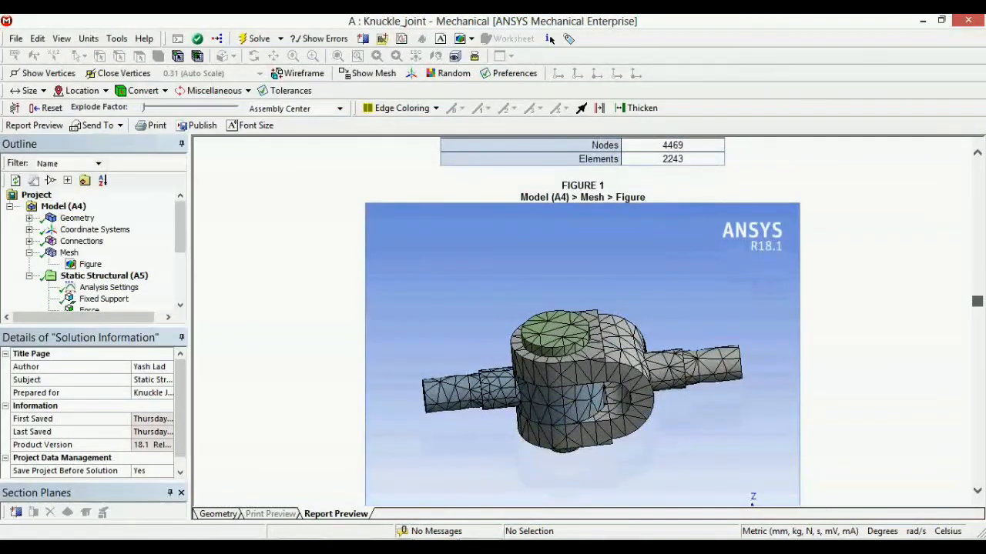
scroll(582, 324, "down", 15)
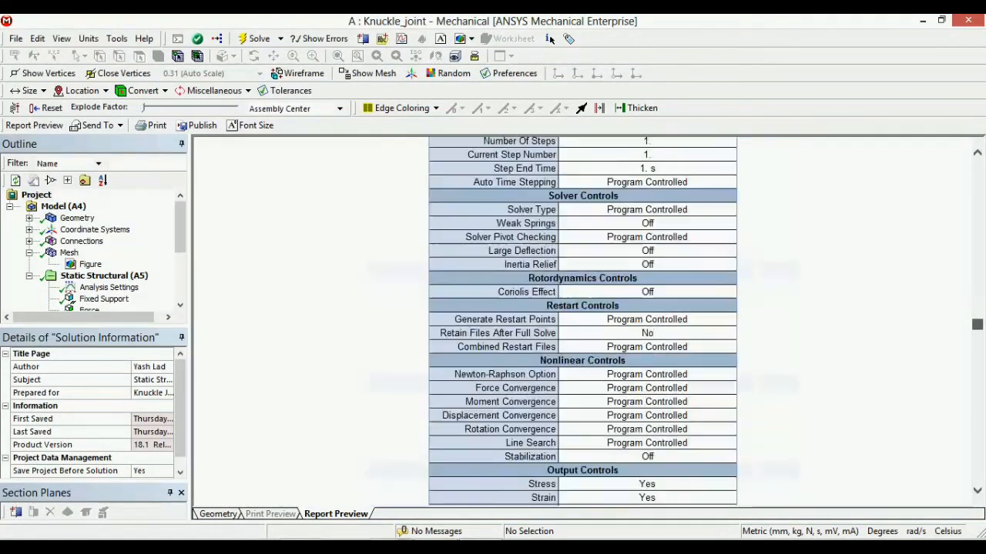
scroll(582, 323, "down", 15)
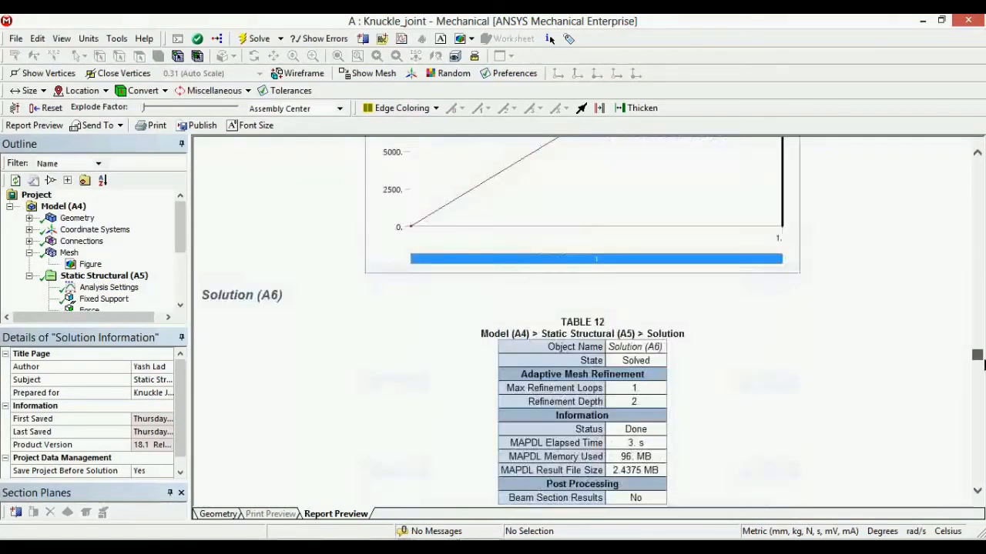
scroll(582, 323, "down", 10)
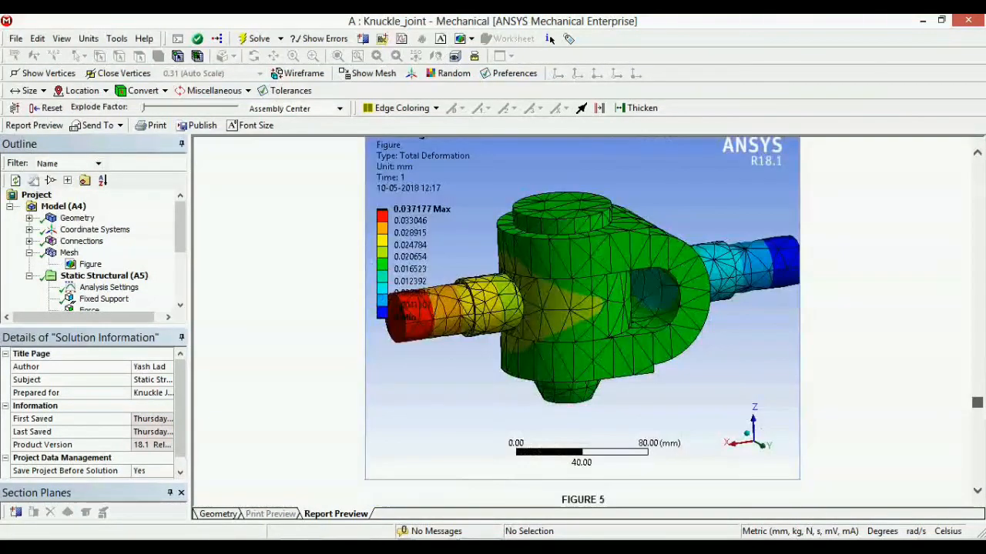
scroll(583, 323, "down", 15)
scroll(583, 324, "down", 15)
scroll(582, 323, "down", 20)
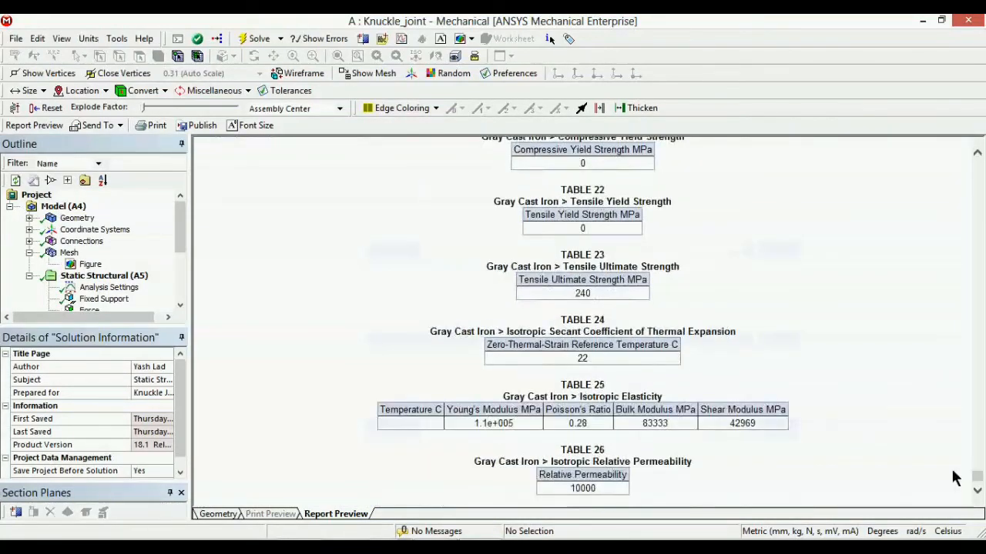